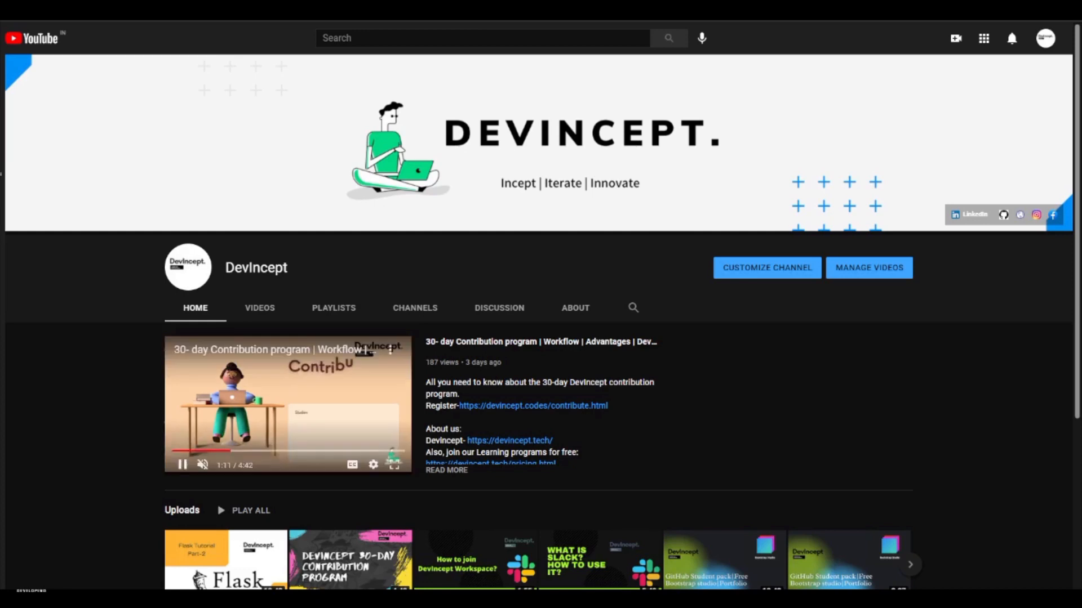
pyautogui.scroll(-3, 287, 404)
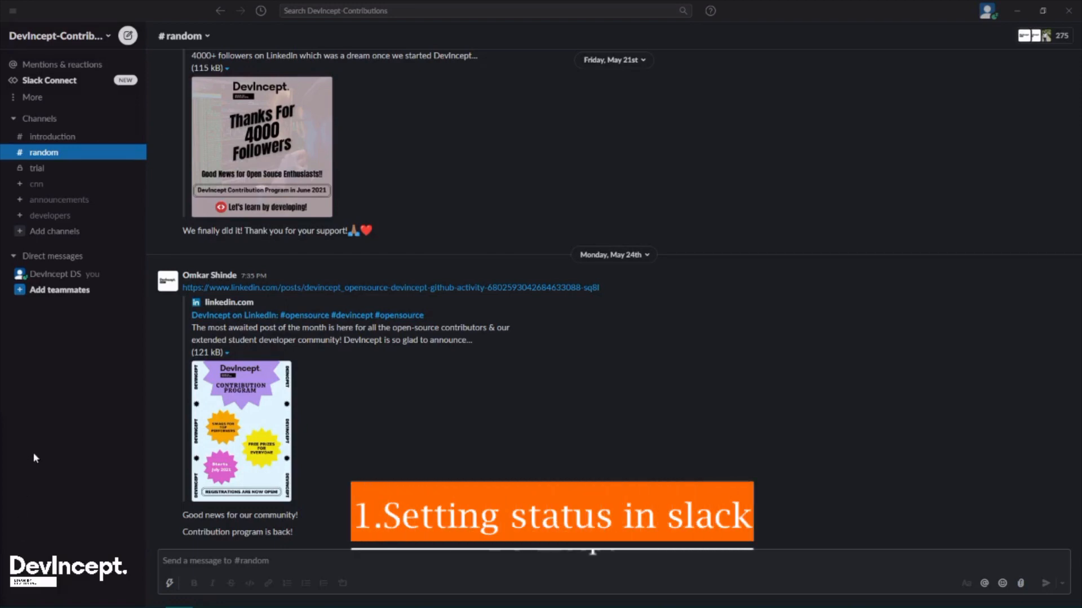
# Set the profile status to In a meeting, clearing after 1 hour, with notifications paused
pyautogui.click(990, 15)
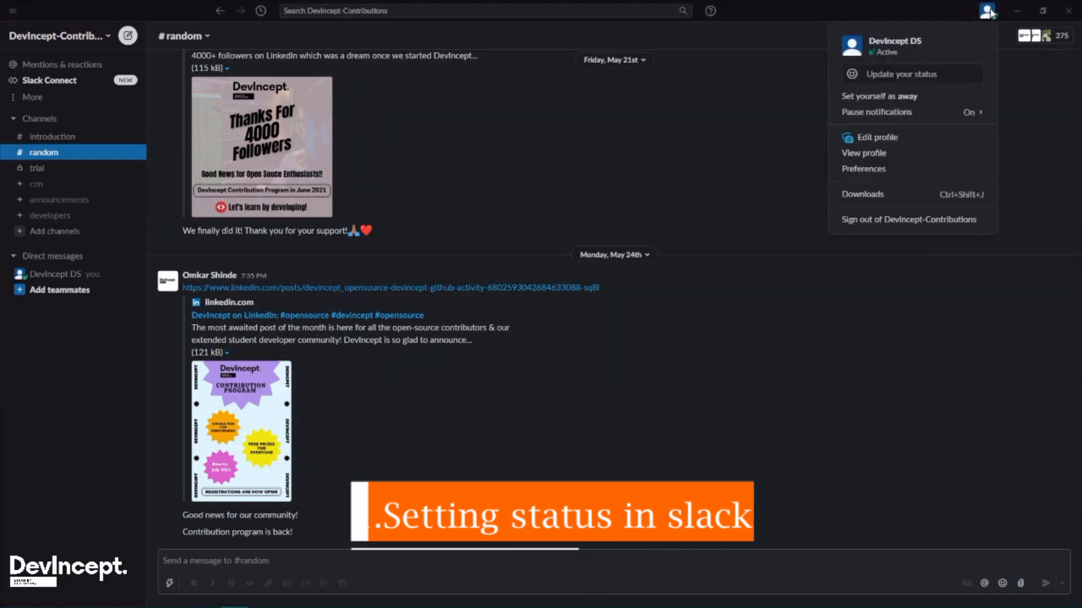
pyautogui.click(901, 74)
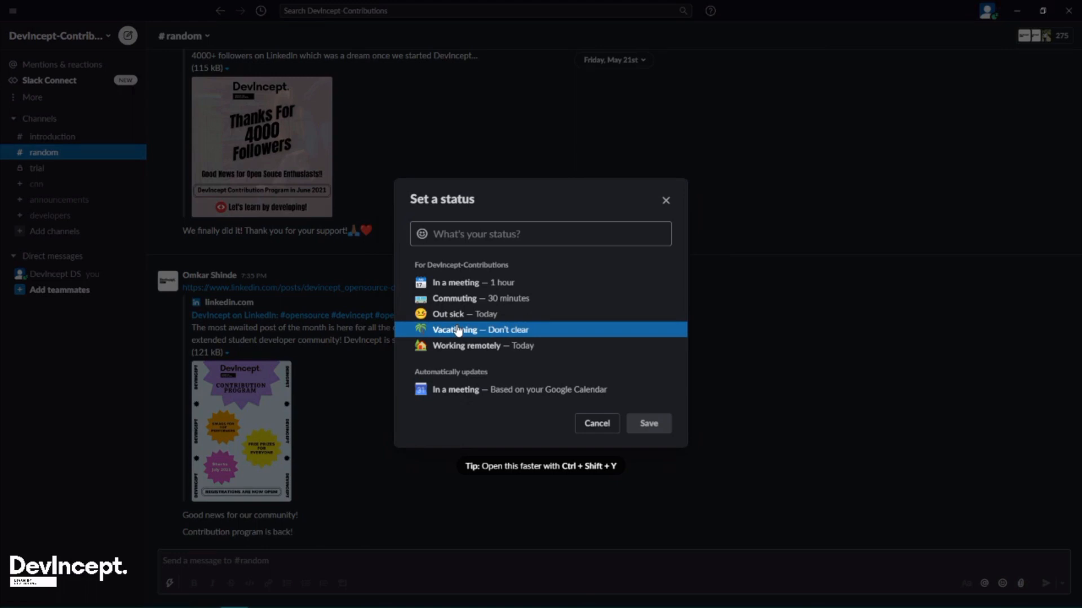
pyautogui.click(466, 283)
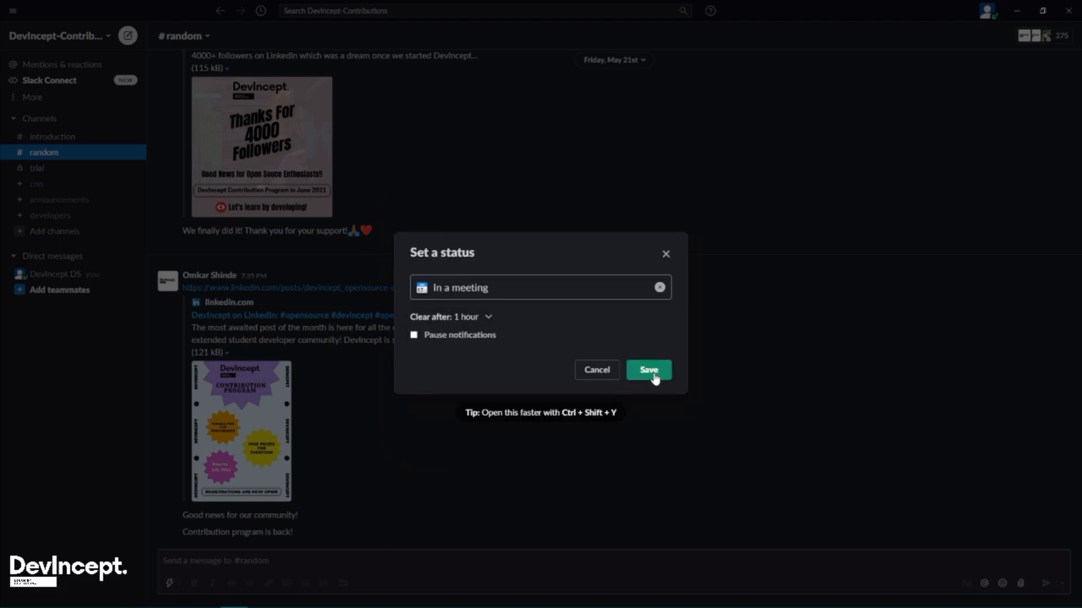
pyautogui.click(415, 340)
pyautogui.click(650, 375)
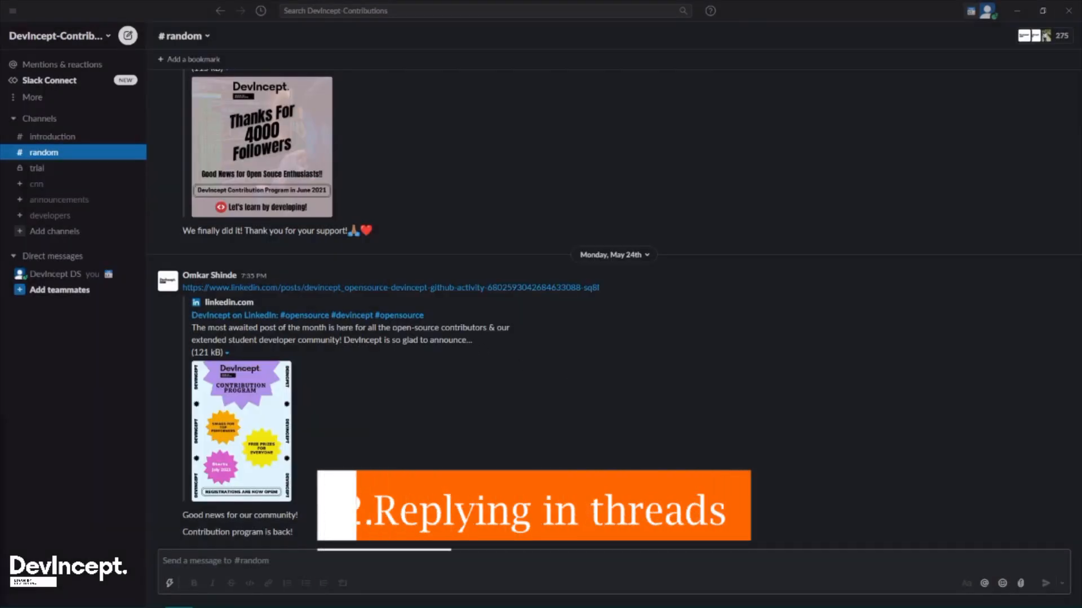
# Send the message "No" in the trial channel
pyautogui.click(90, 168)
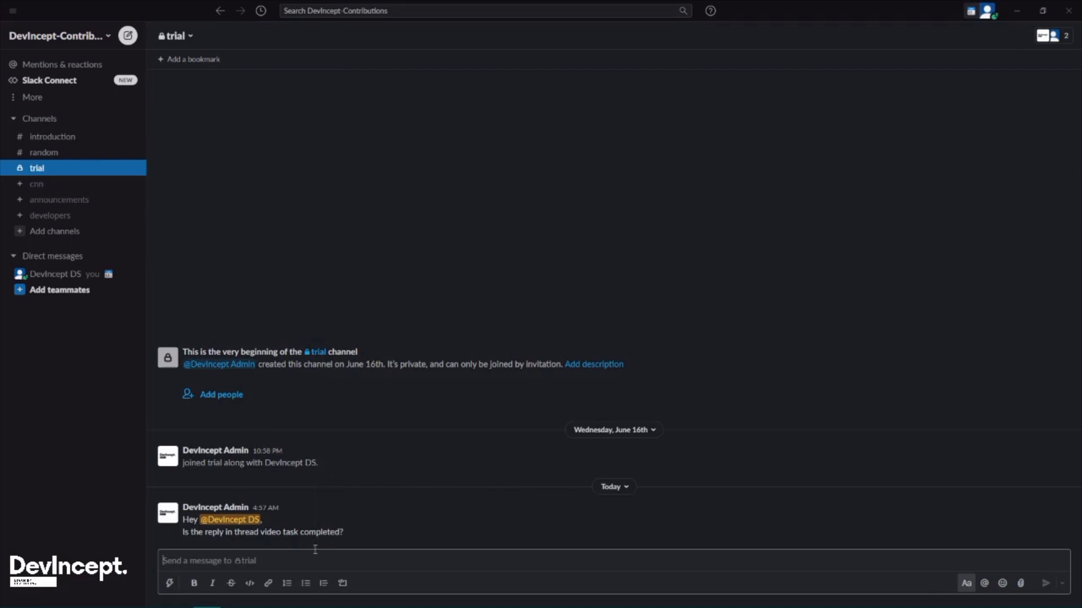
pyautogui.moveTo(187, 542)
pyautogui.write('No')
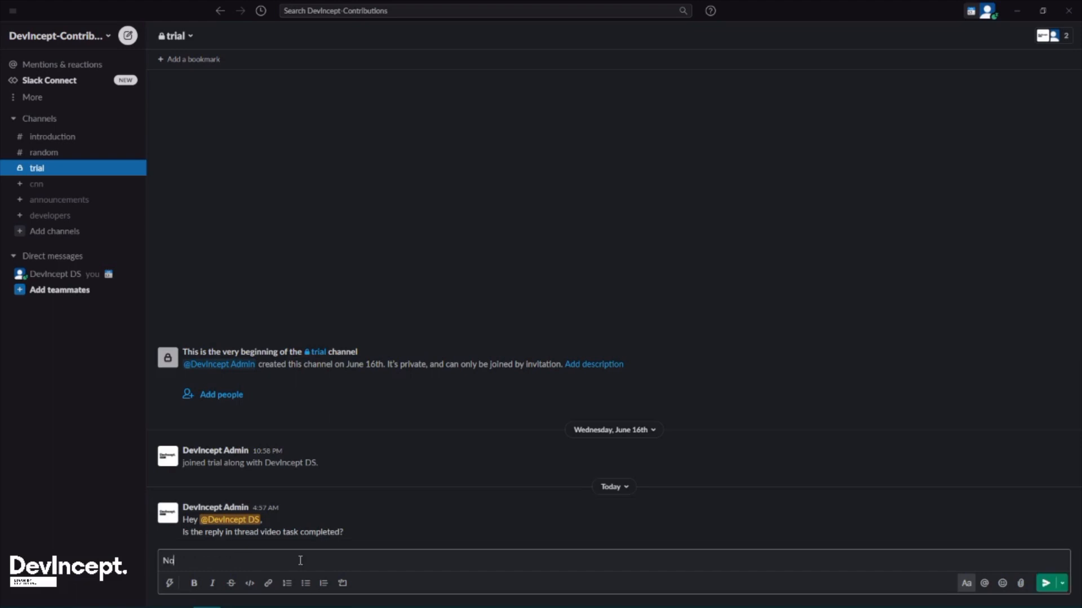
pyautogui.press('Return')
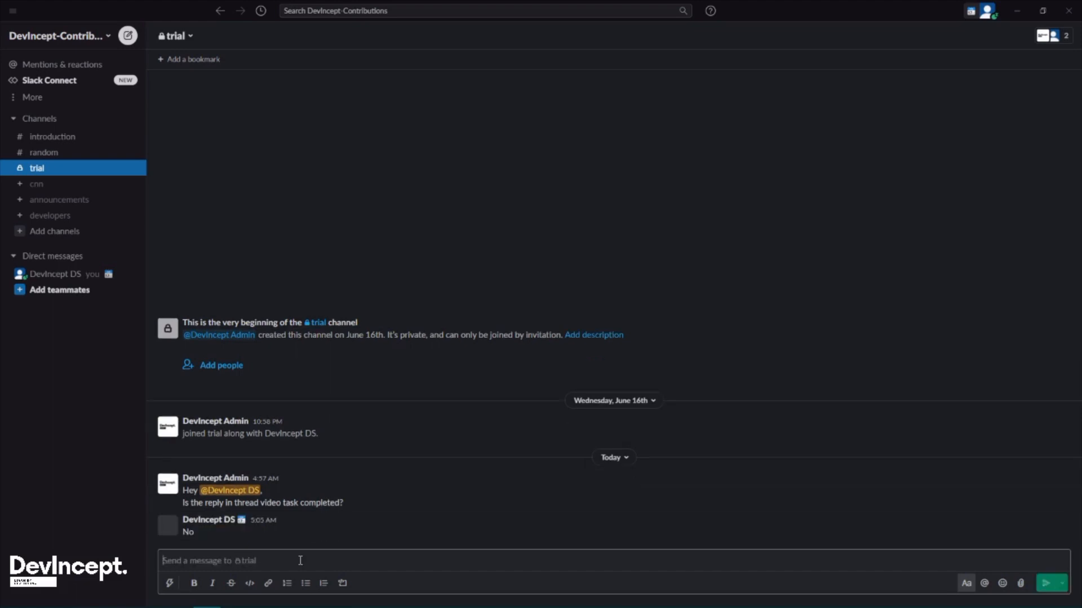
# Delete the "No" message from the trial channel
pyautogui.moveTo(1062, 523)
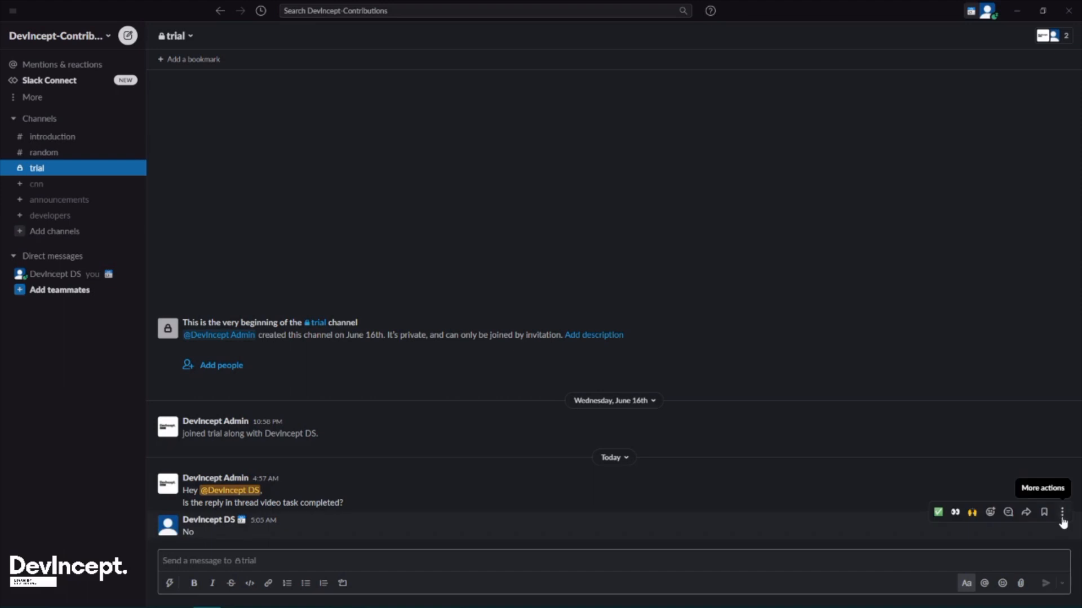
pyautogui.click(1062, 513)
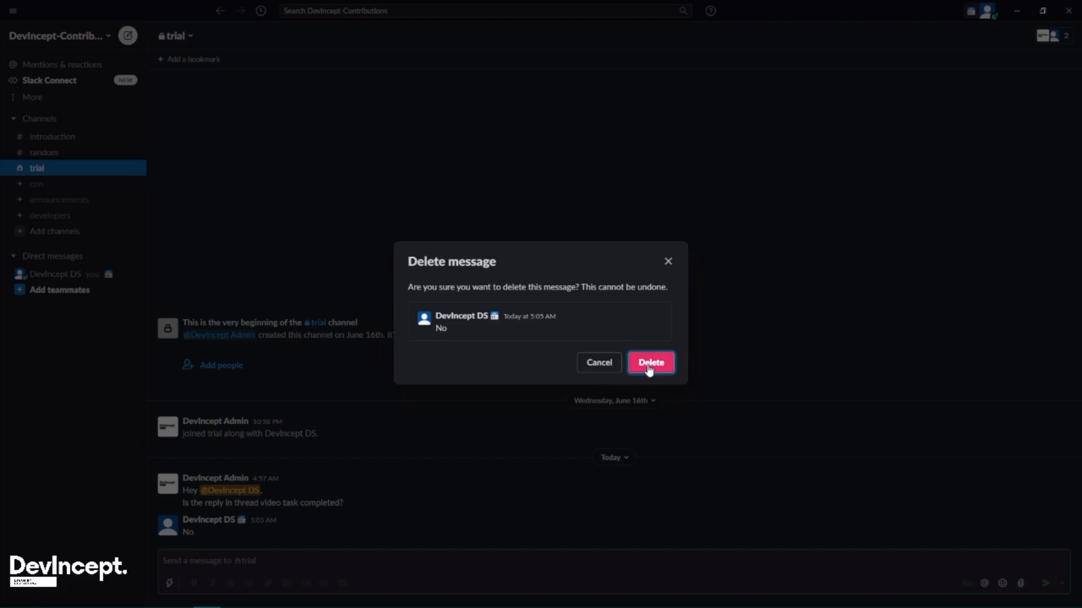
pyautogui.click(649, 367)
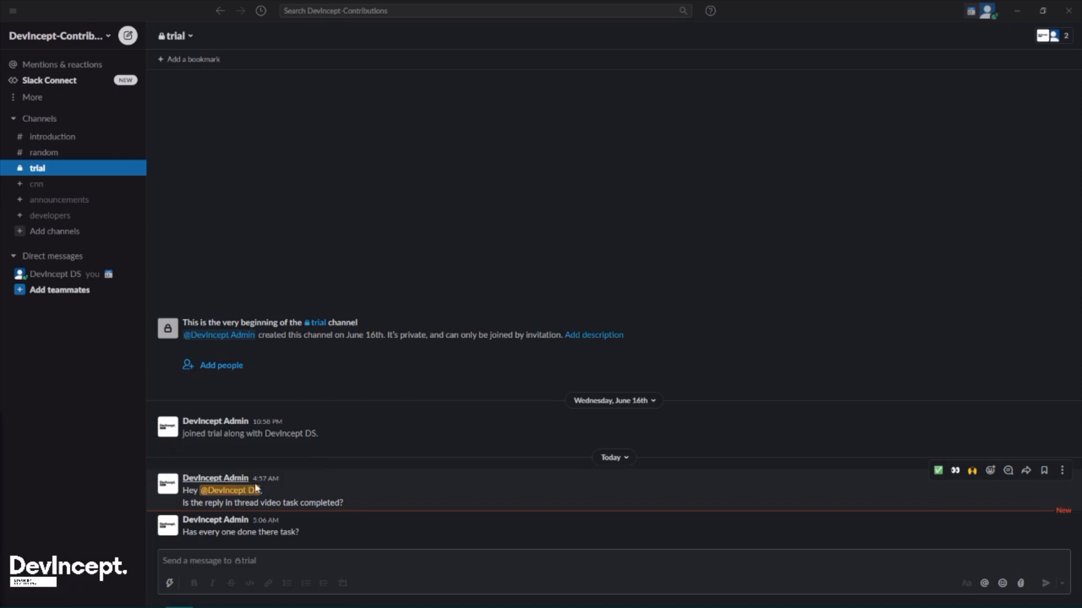
# Reply "Yes" in a thread on the admin's message asking whether the reply in thread video task is completed
pyautogui.click(1008, 471)
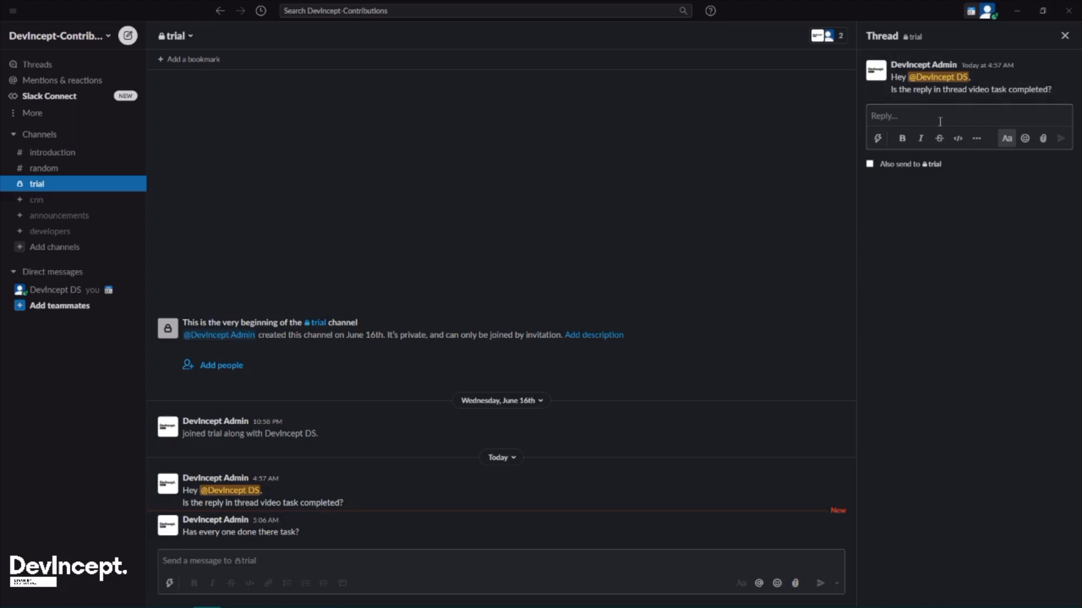
pyautogui.write('Yes')
pyautogui.press('Return')
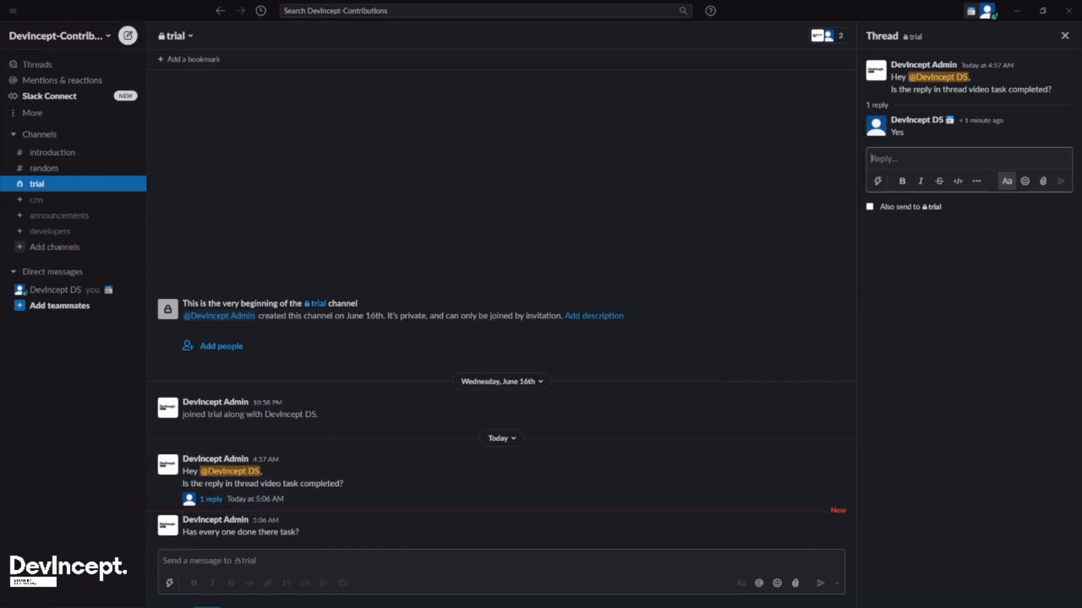
# Send a second thread reply reading "A message..." and also post it to the trial channel
pyautogui.hotkey('alt', 'Tab')
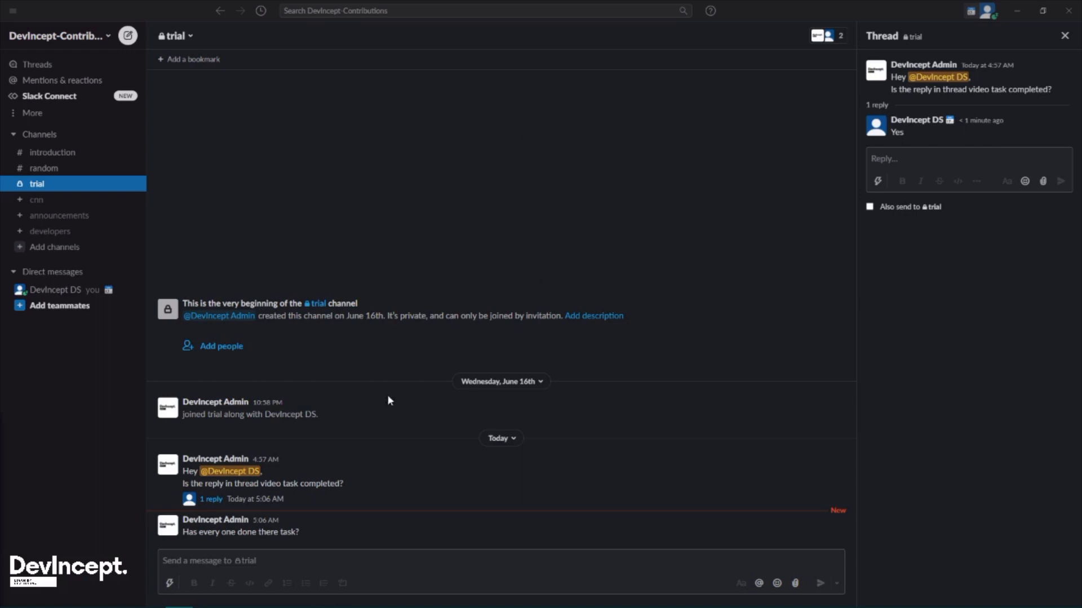
pyautogui.click(913, 158)
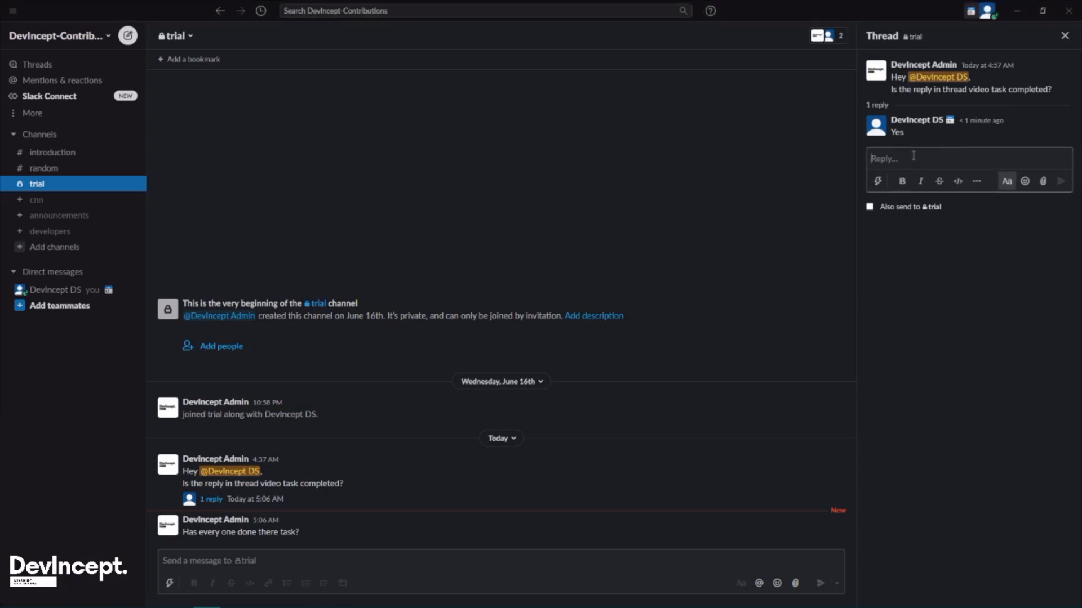
pyautogui.write('A message...')
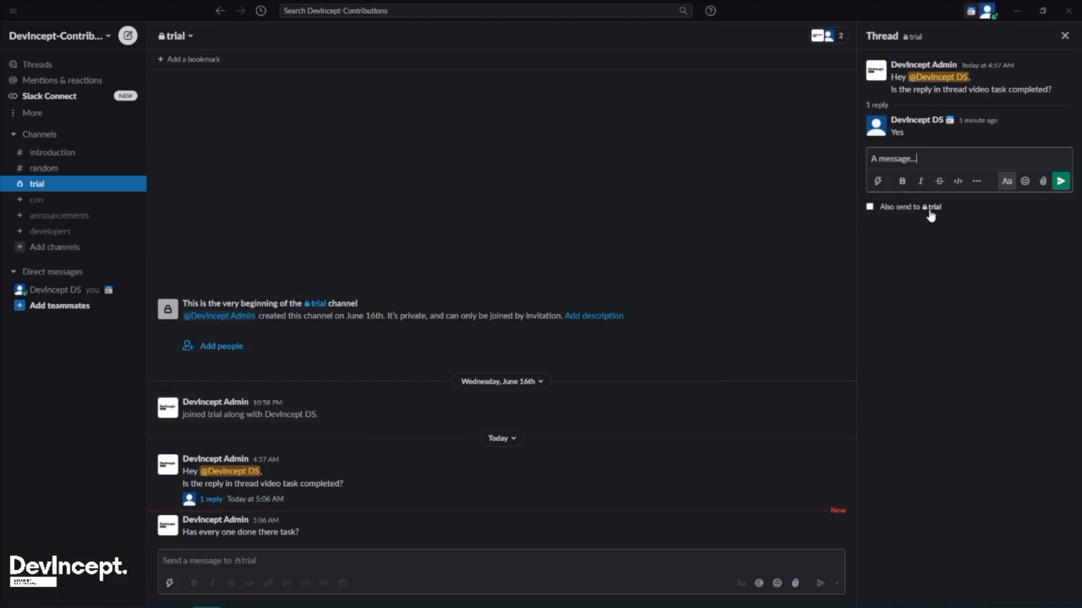
pyautogui.click(869, 207)
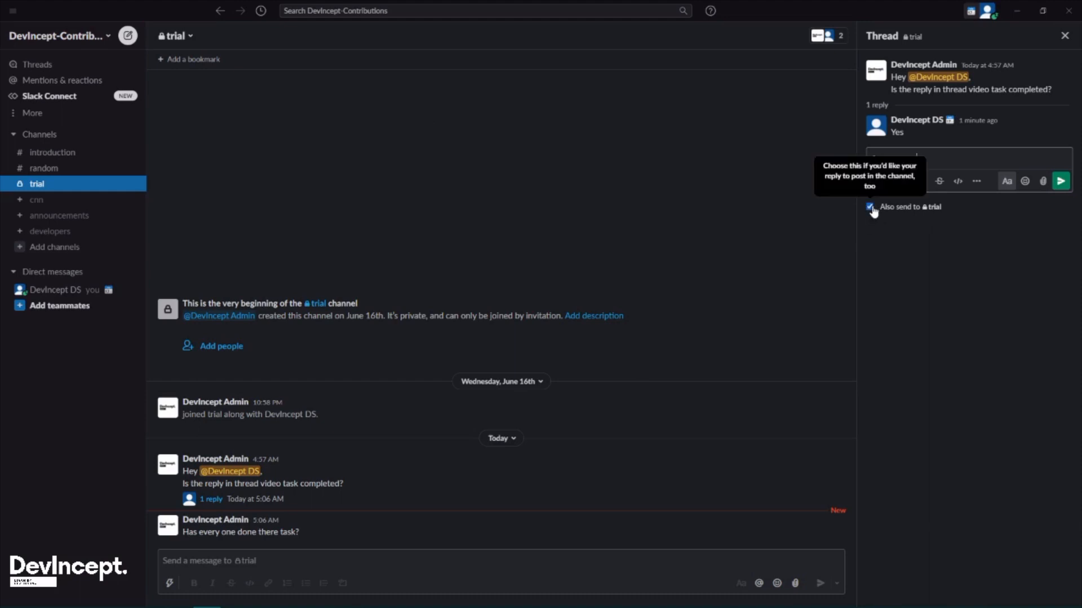
pyautogui.click(1058, 186)
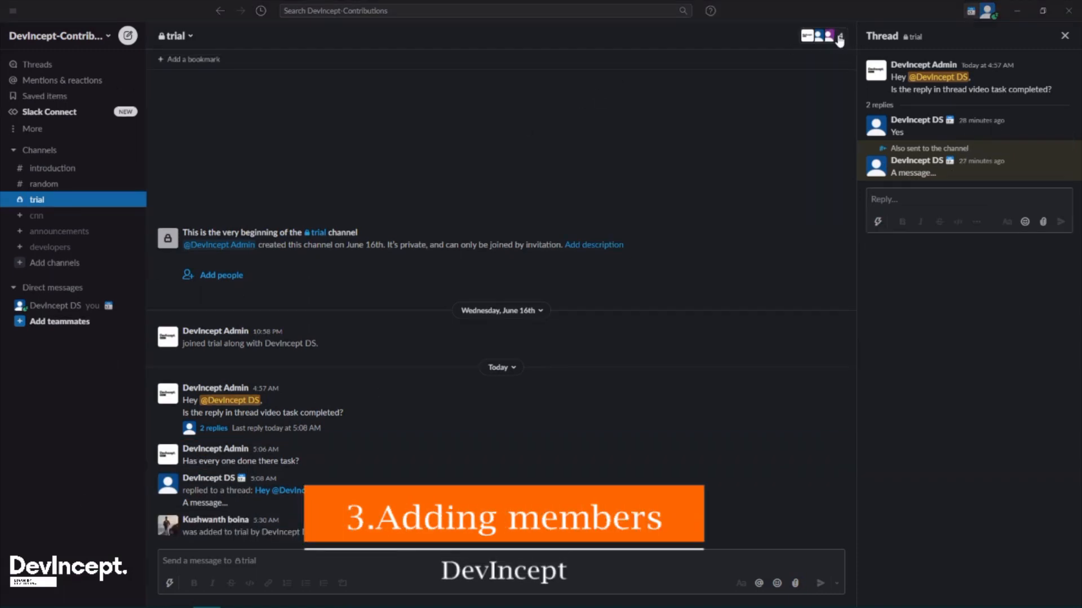
# Add a new member to the existing trial channel by entering the person's name and choosing the matching suggestion
pyautogui.click(839, 39)
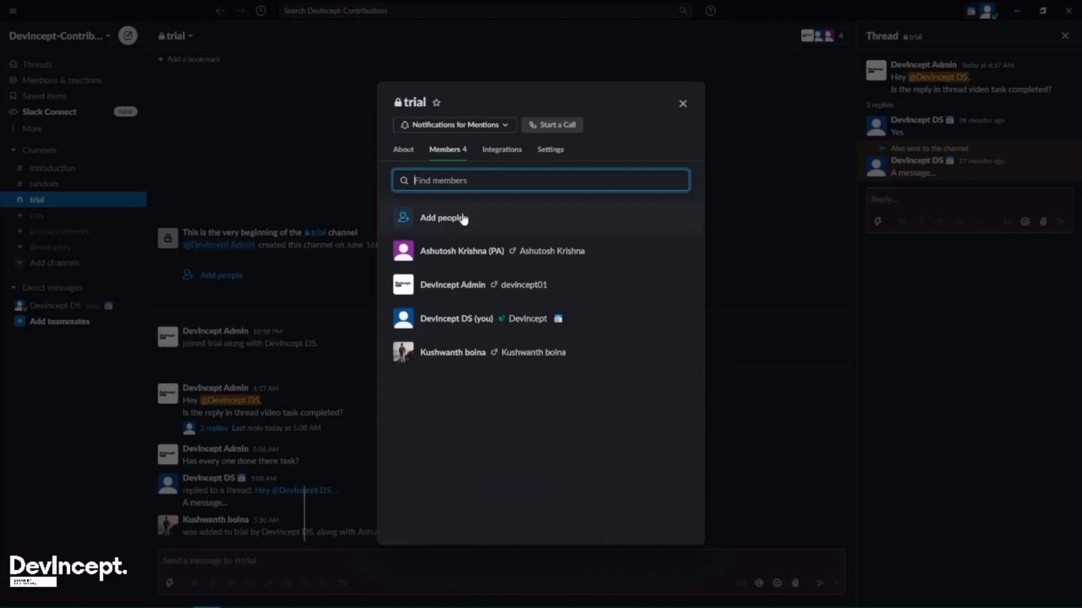
pyautogui.click(463, 215)
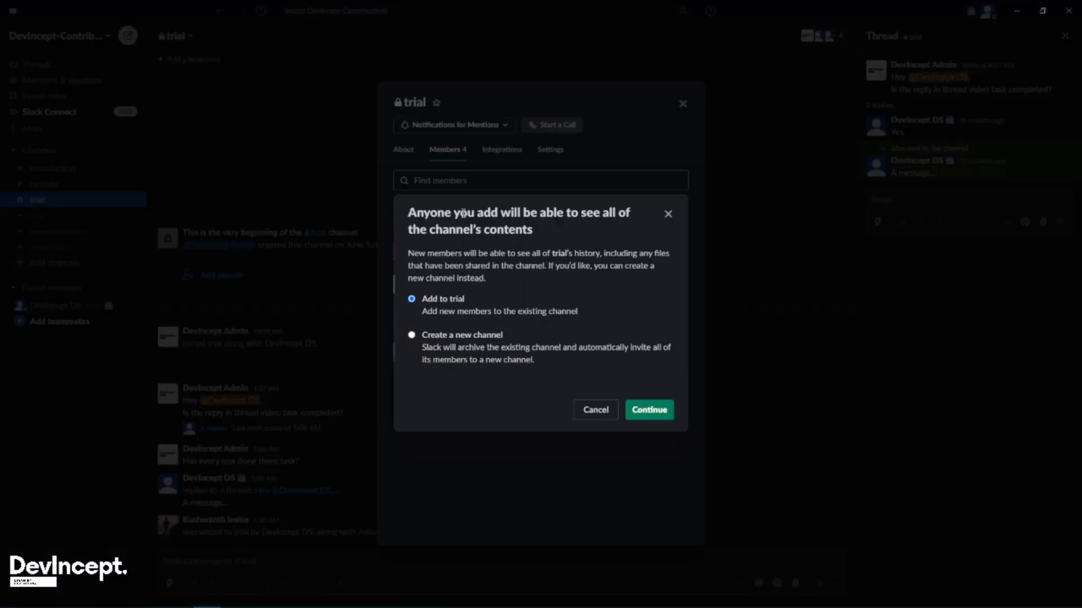
pyautogui.click(636, 407)
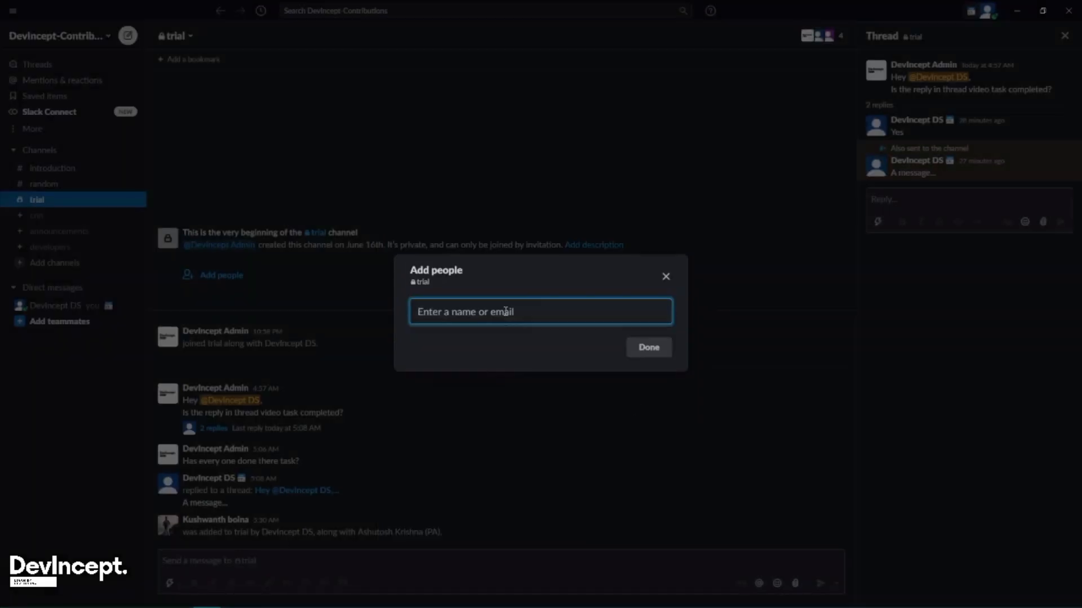
pyautogui.write('Ananth')
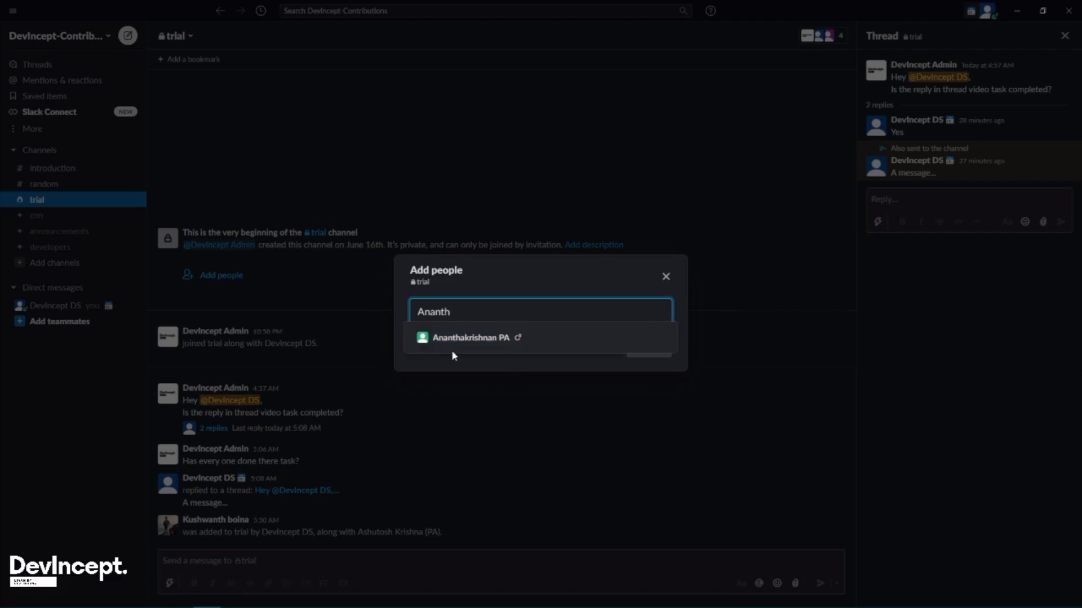
pyautogui.click(461, 339)
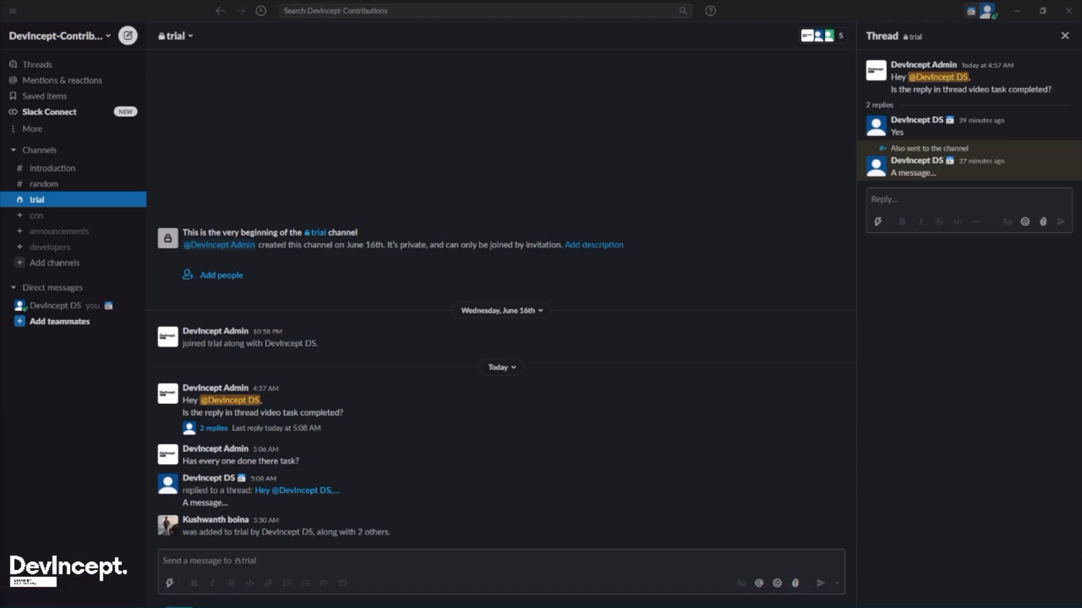
# Switch to the Google Sheets spreadsheet and copy the full list of email addresses in C1:C38
pyautogui.moveTo(0, 443); pyautogui.dragTo(695, 137)
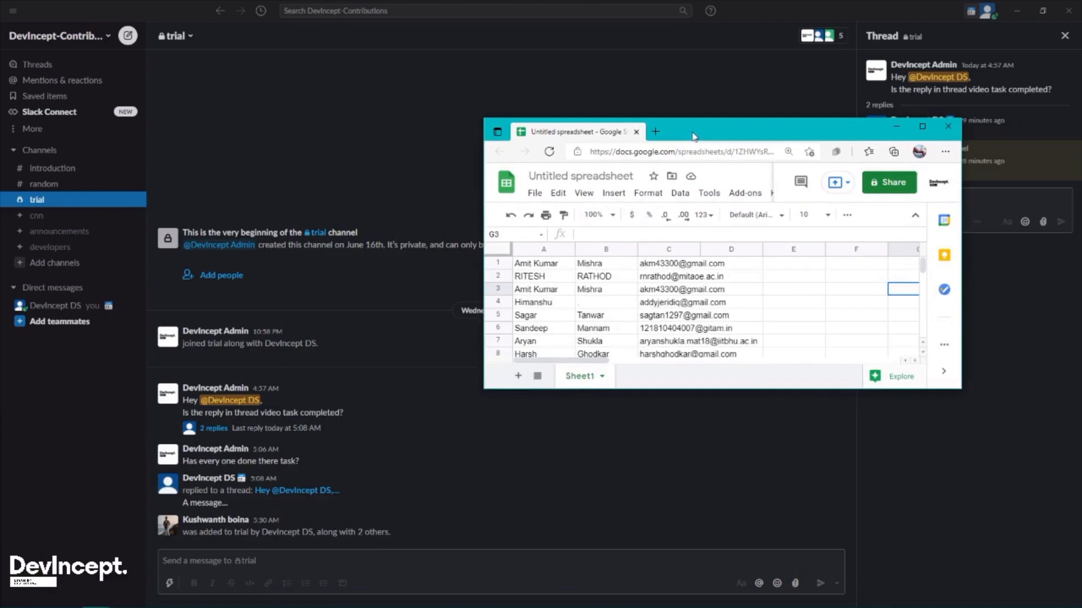
pyautogui.click(923, 128)
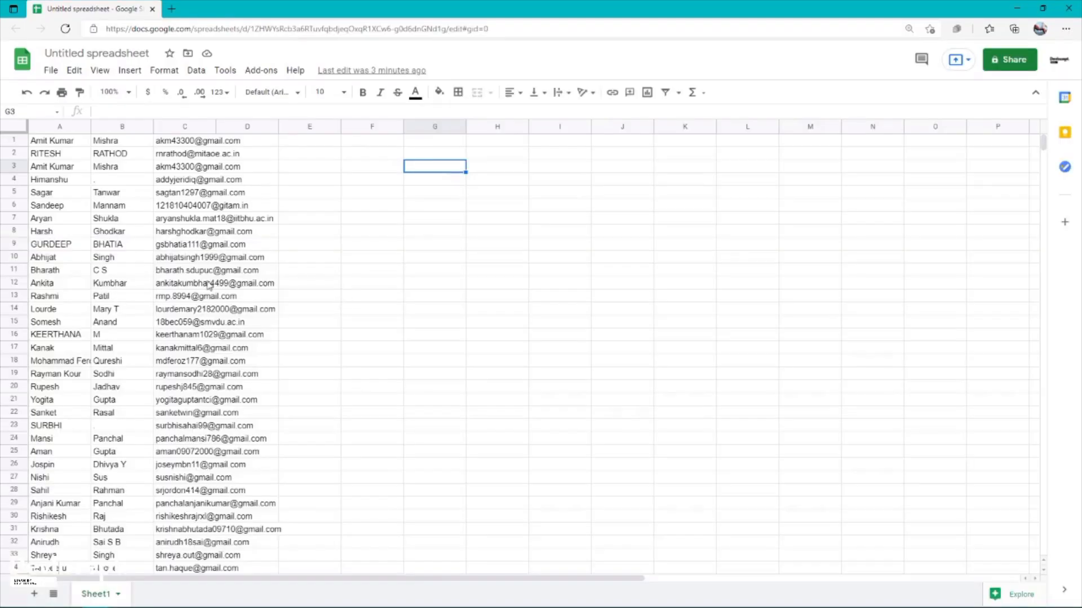
pyautogui.scroll(-5, 206, 288)
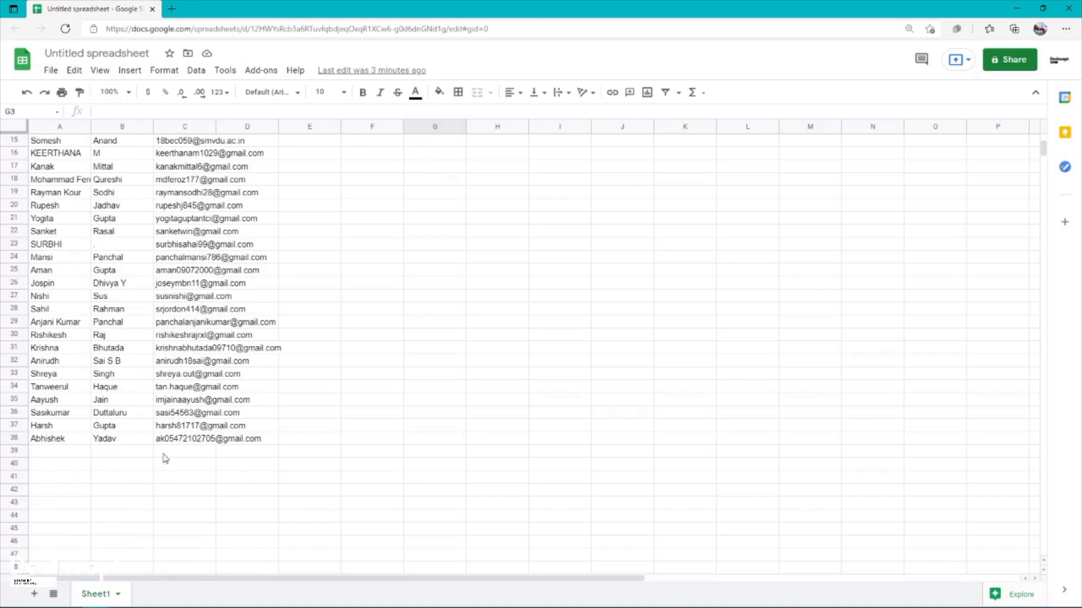
pyautogui.scroll(5, 220, 460)
pyautogui.click(170, 141)
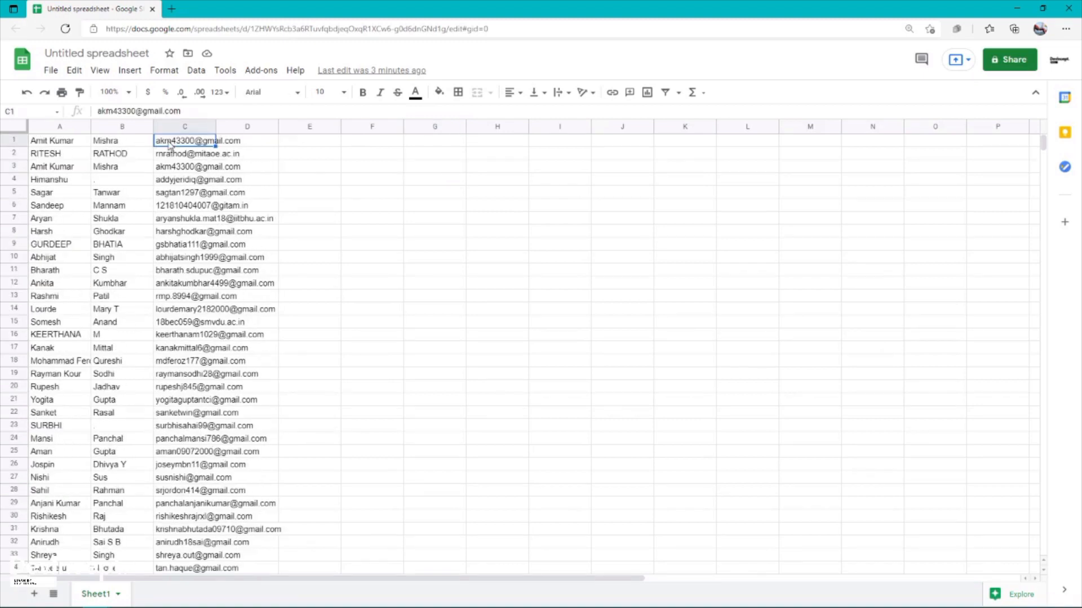
pyautogui.hotkey('shift', 'Down')
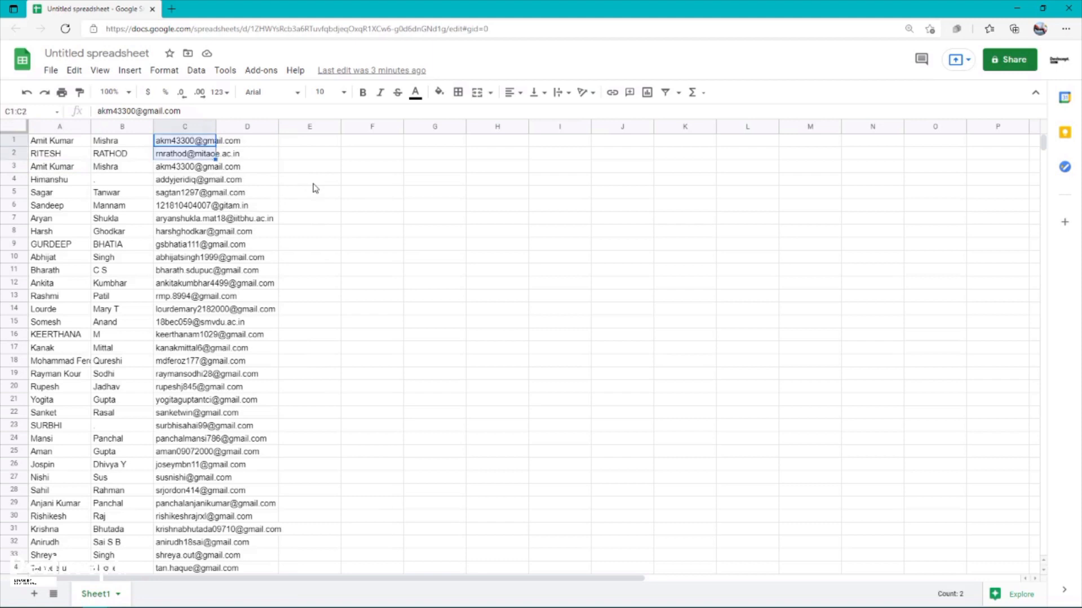
pyautogui.hotkey('shift', 'Down')
pyautogui.hotkey('shift', 'Down')
pyautogui.hotkey('shift', 'Down')
pyautogui.hotkey('shift', 'Down')
pyautogui.hotkey('shift', 'Down')
pyautogui.hotkey('shift', 'Down')
pyautogui.hotkey('shift', 'Down')
pyautogui.hotkey('shift', 'Down')
pyautogui.hotkey('shift', 'Down')
pyautogui.hotkey('shift', 'Down')
pyautogui.hotkey('shift', 'Down')
pyautogui.hotkey('shift', 'Down')
pyautogui.hotkey('shift', 'Down')
pyautogui.hotkey('shift', 'Down')
pyautogui.hotkey('shift', 'Down')
pyautogui.hotkey('shift', 'Down')
pyautogui.hotkey('shift', 'Down')
pyautogui.hotkey('shift', 'Down')
pyautogui.hotkey('shift', 'Down')
pyautogui.hotkey('shift', 'Down')
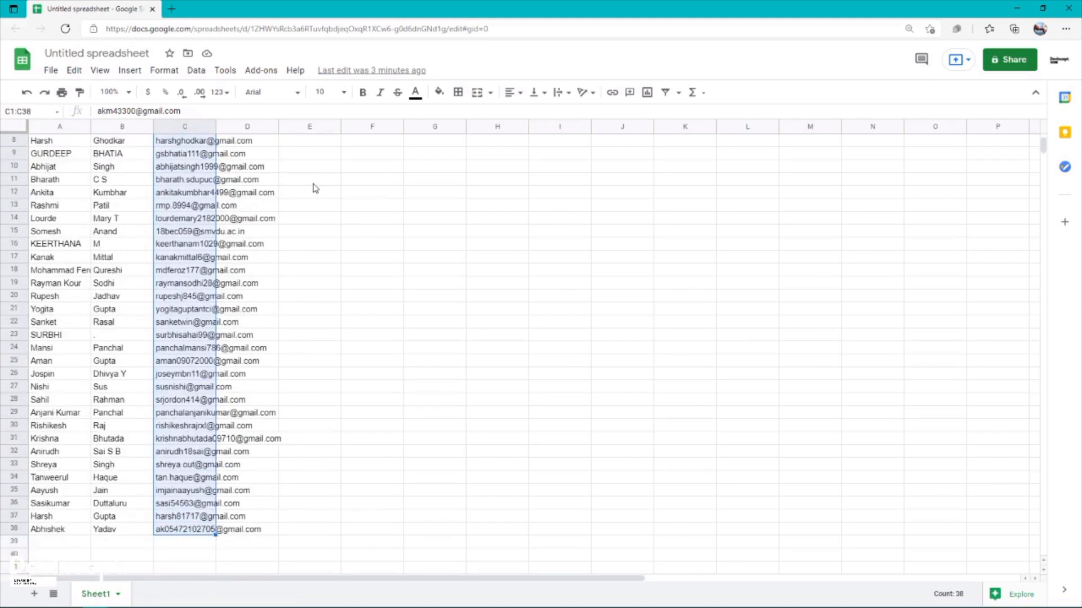
pyautogui.hotkey('ctrl', 'c')
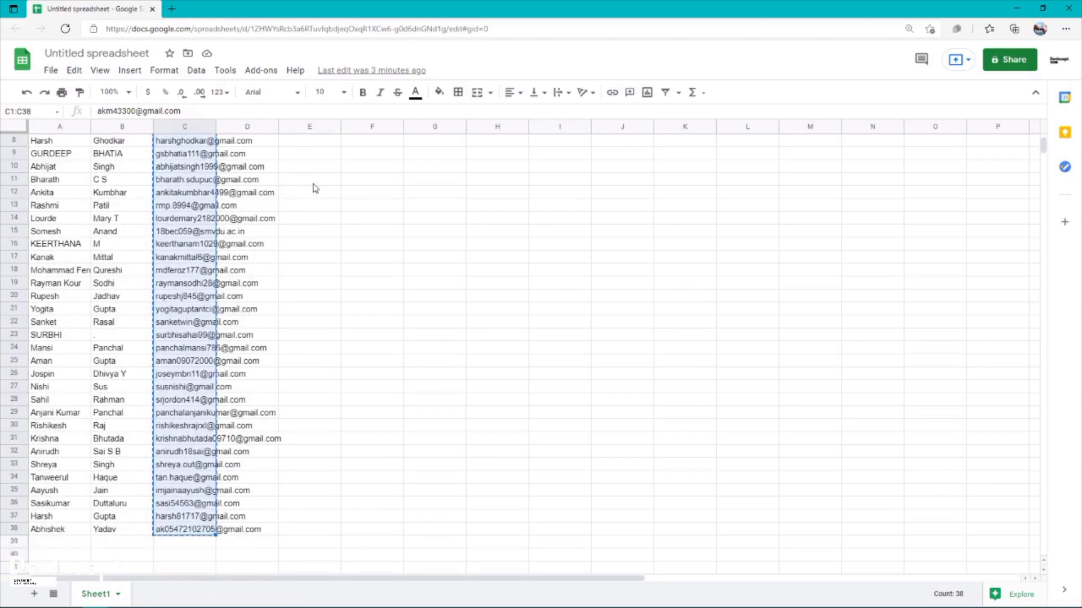
# Switch back to Slack and paste the copied email list into the Add people form for the existing trial channel, reviewing the entries
pyautogui.click(1023, 8)
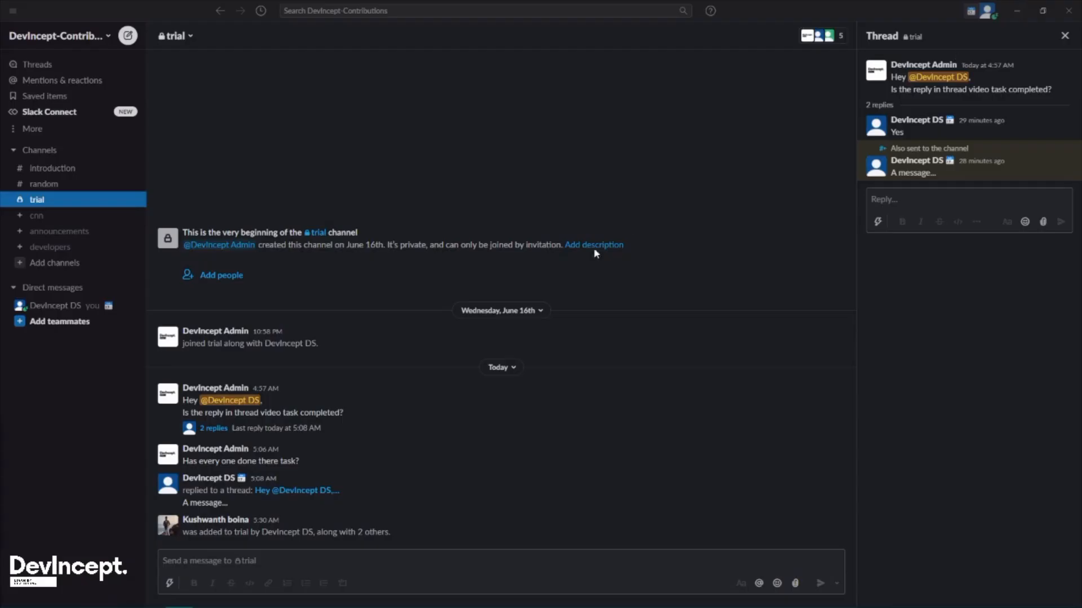
pyautogui.click(839, 37)
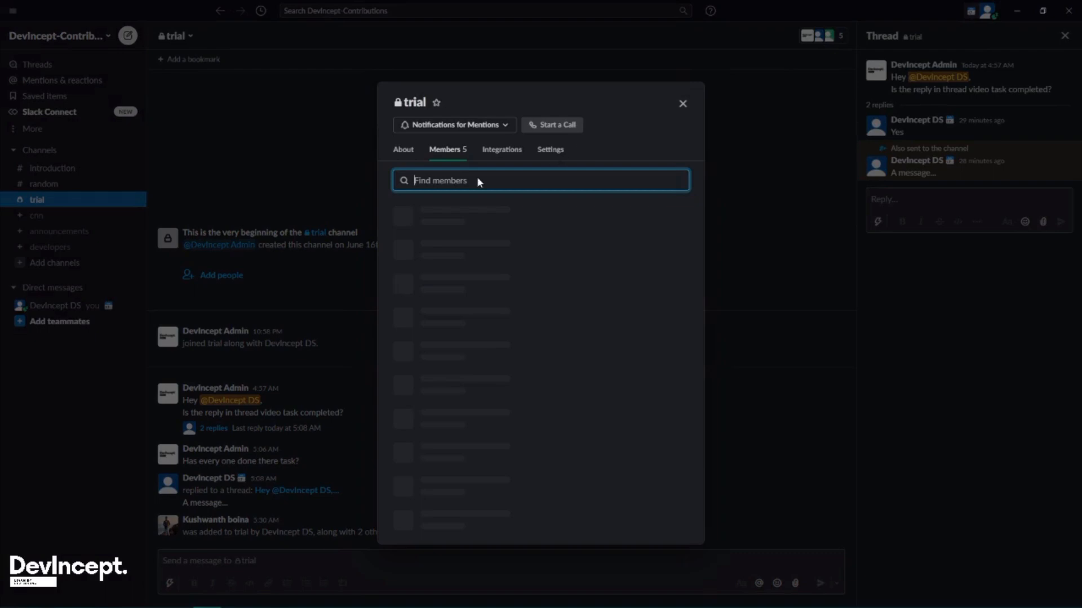
pyautogui.click(438, 216)
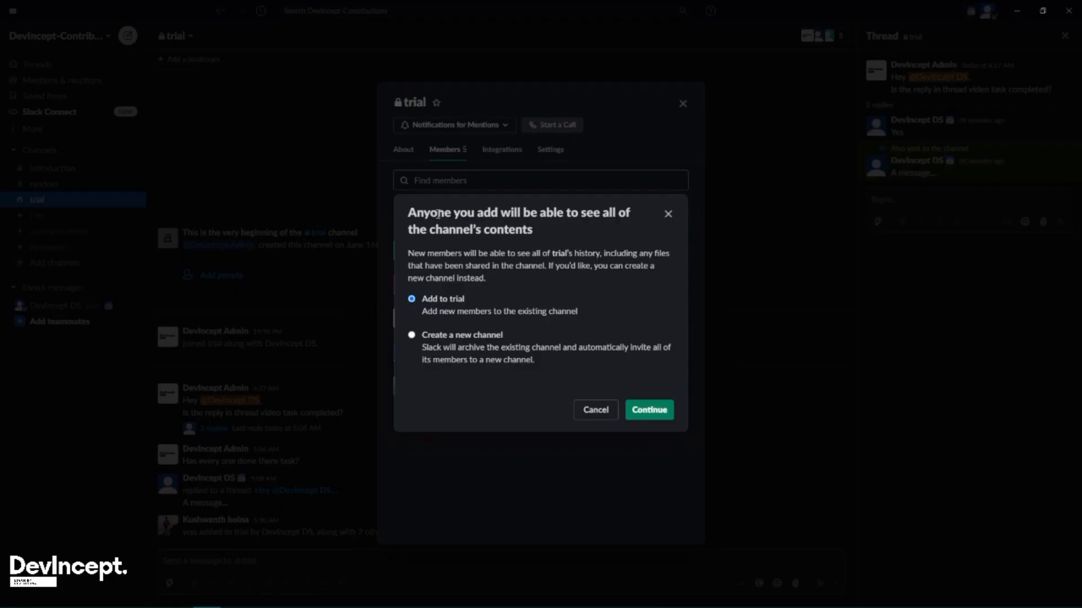
pyautogui.click(649, 410)
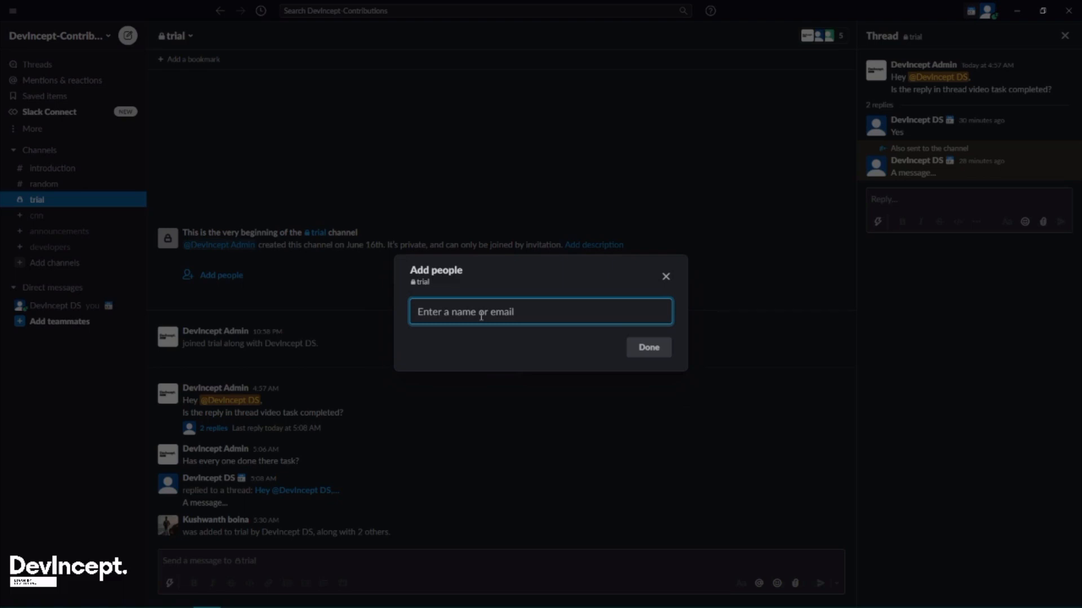
pyautogui.hotkey('ctrl', 'v')
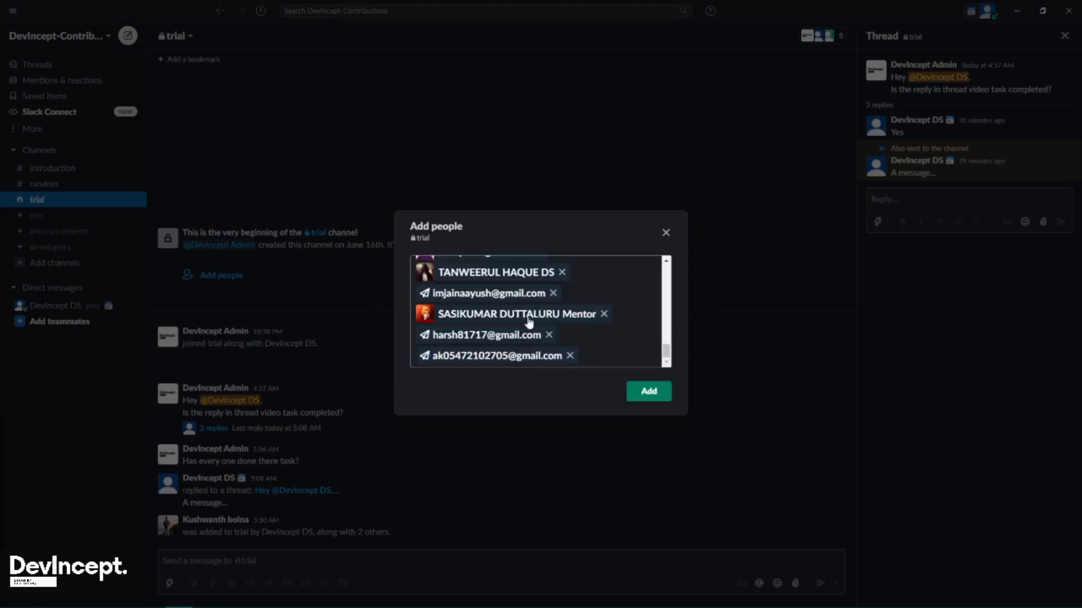
pyautogui.scroll(5, 529, 322)
pyautogui.scroll(5, 530, 322)
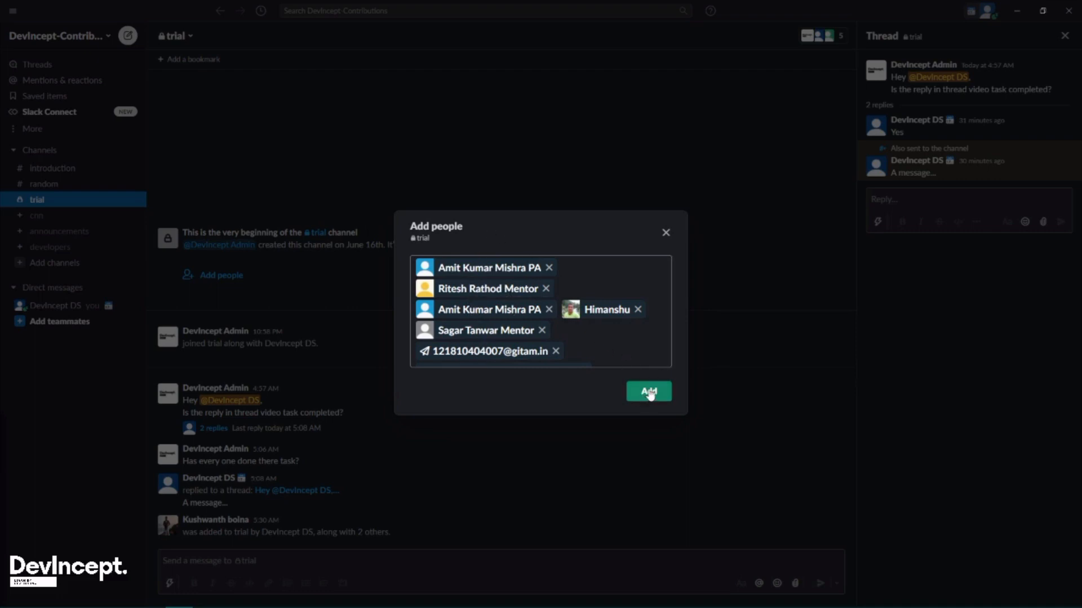
pyautogui.scroll(-2, 510, 344)
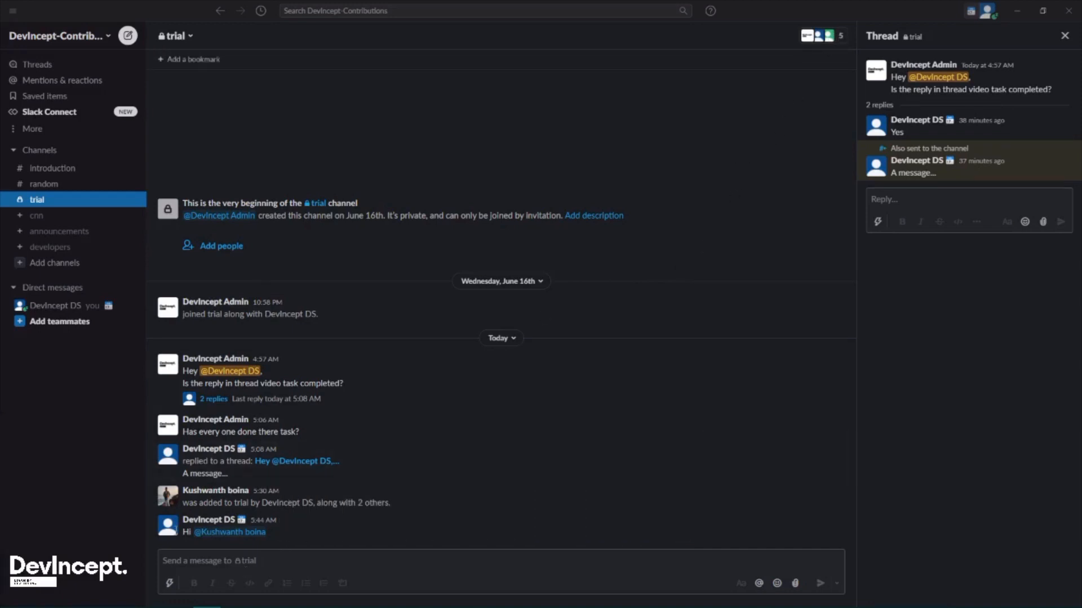
# Send a "HI" message in the trial channel that mentions one individual channel member chosen from the suggestions
pyautogui.click(193, 555)
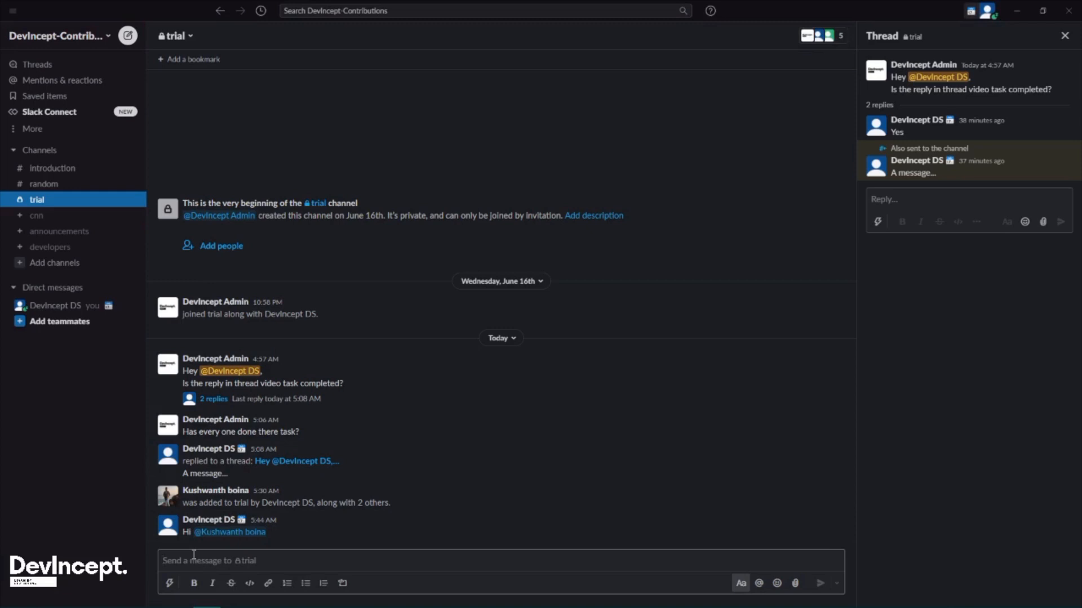
pyautogui.write('Hi @')
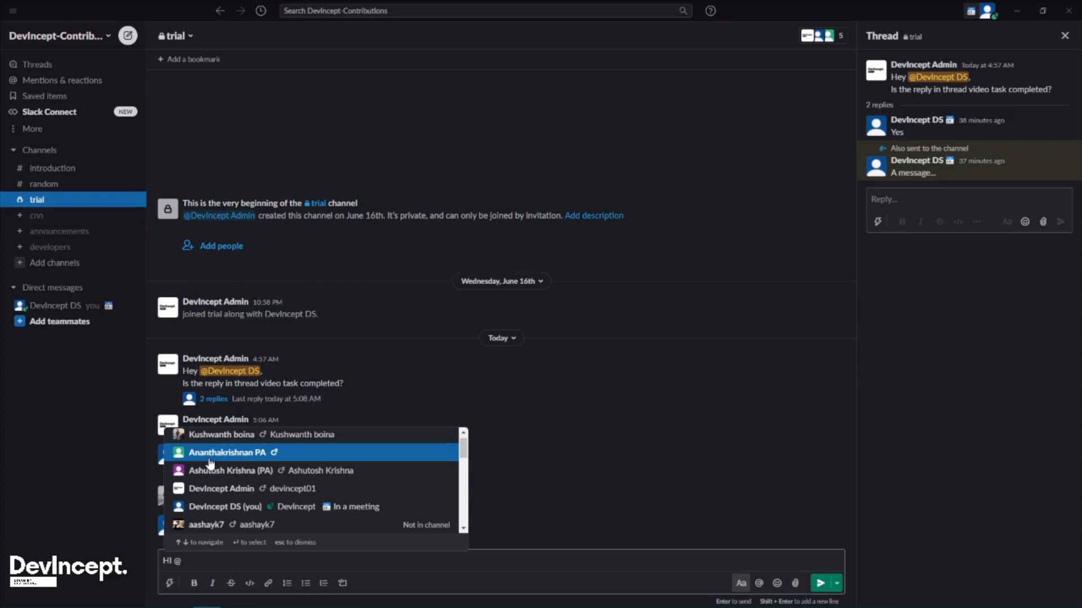
pyautogui.click(208, 459)
pyautogui.press('Return')
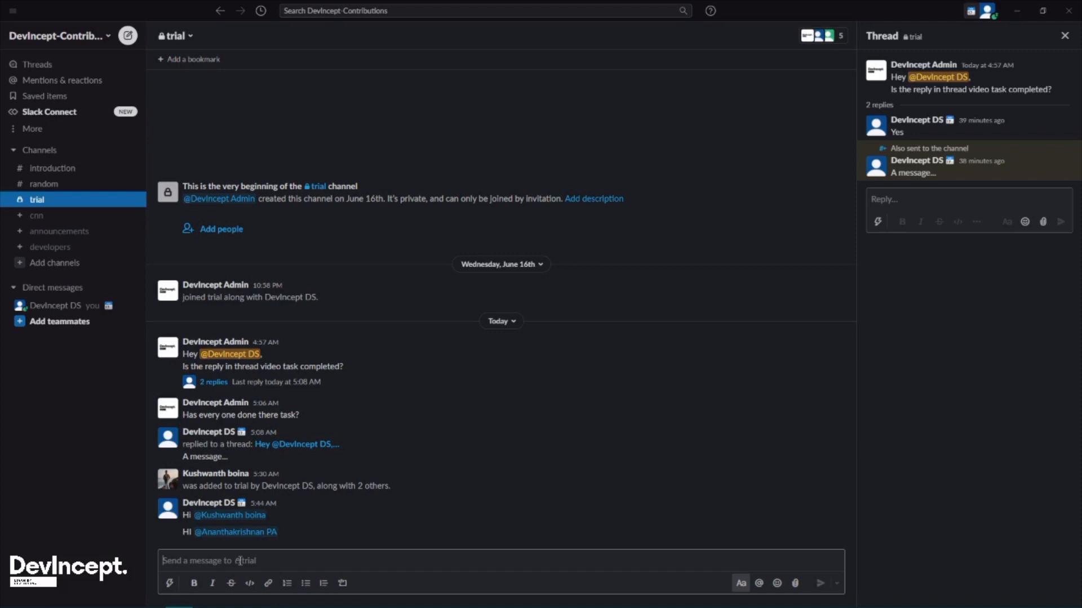
pyautogui.write('Hi @channel')
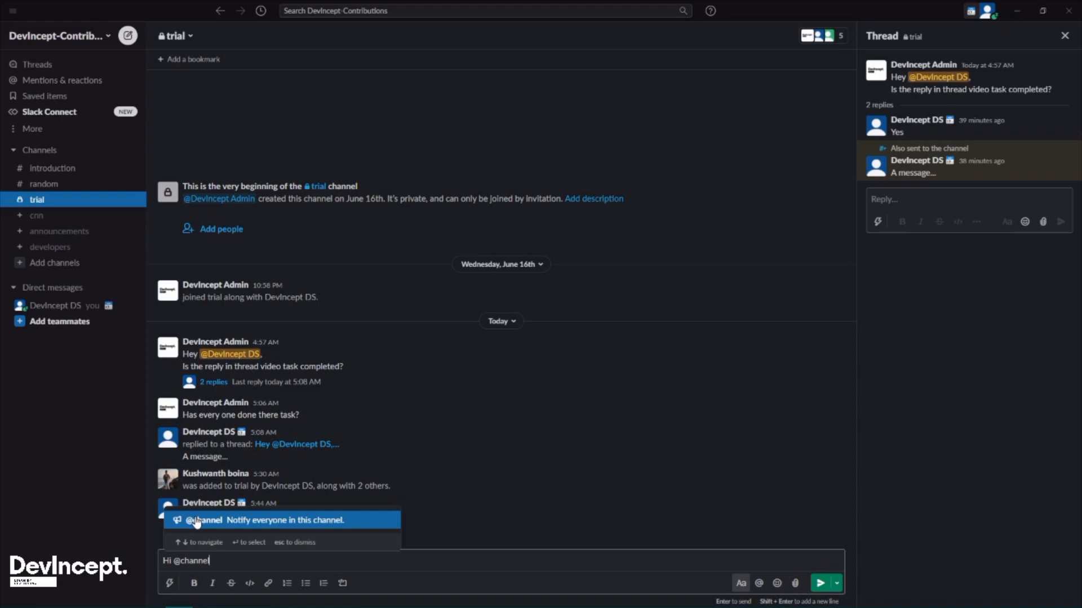
pyautogui.press('Return')
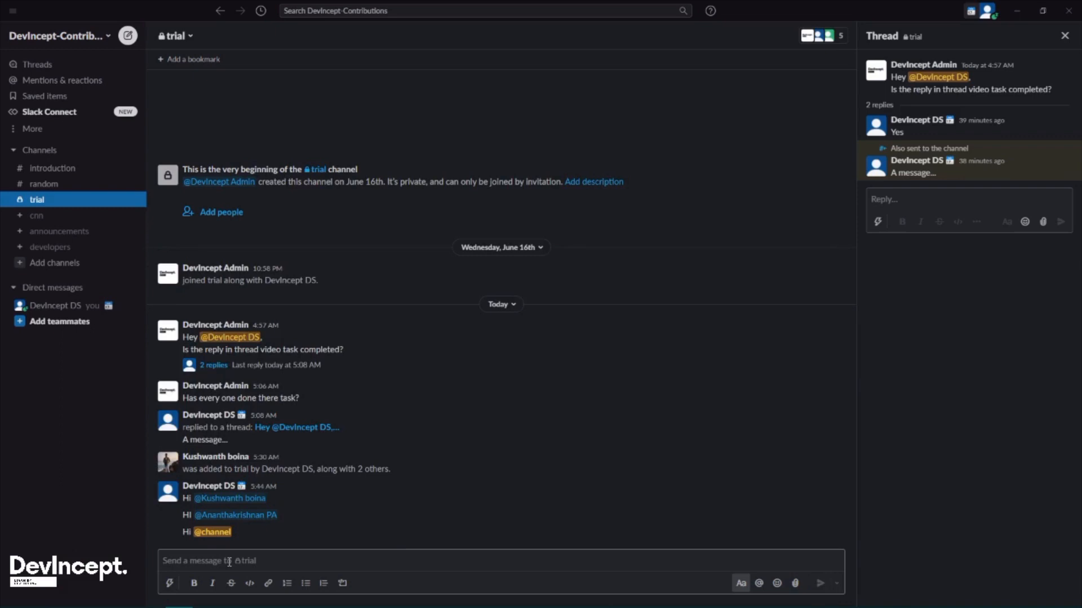
pyautogui.write('Hi @here')
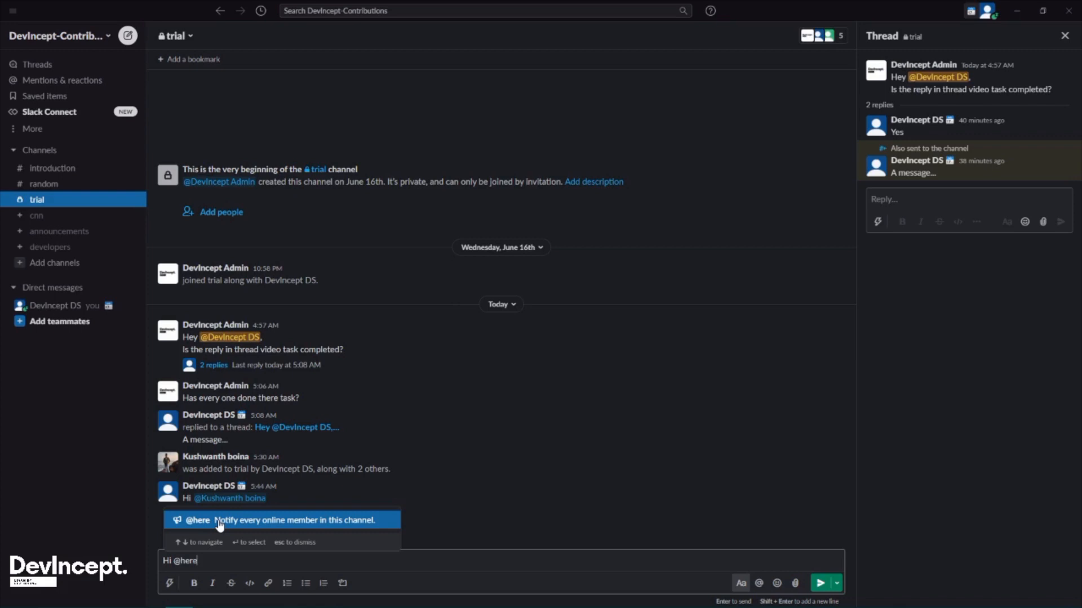
pyautogui.click(326, 525)
pyautogui.press('Return')
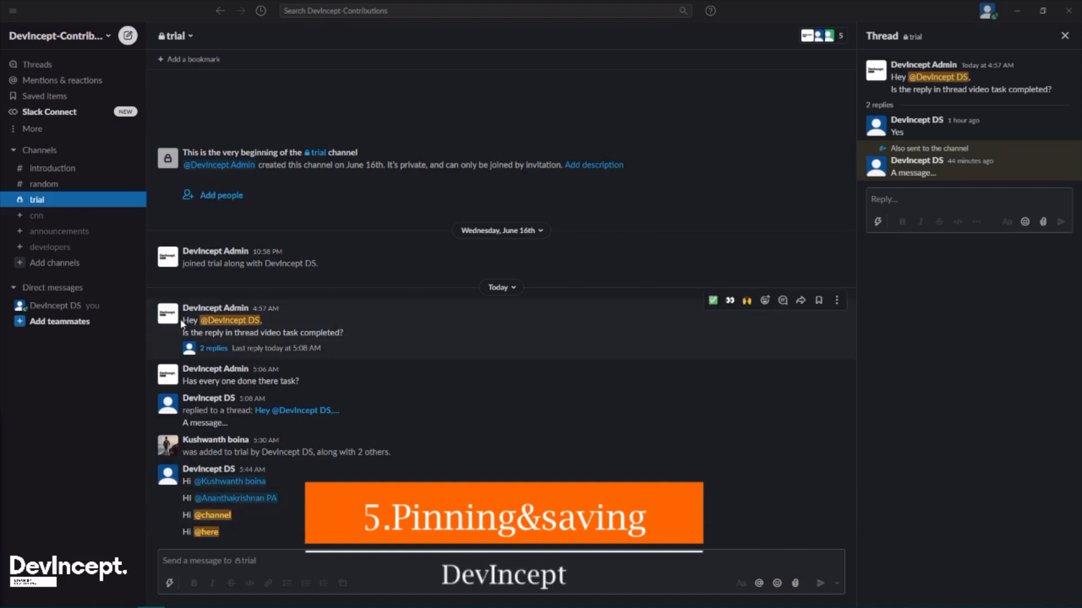
# Pin the admin's message asking "Is the reply in thread video task completed?" to the trial channel
pyautogui.tripleClick(354, 333)
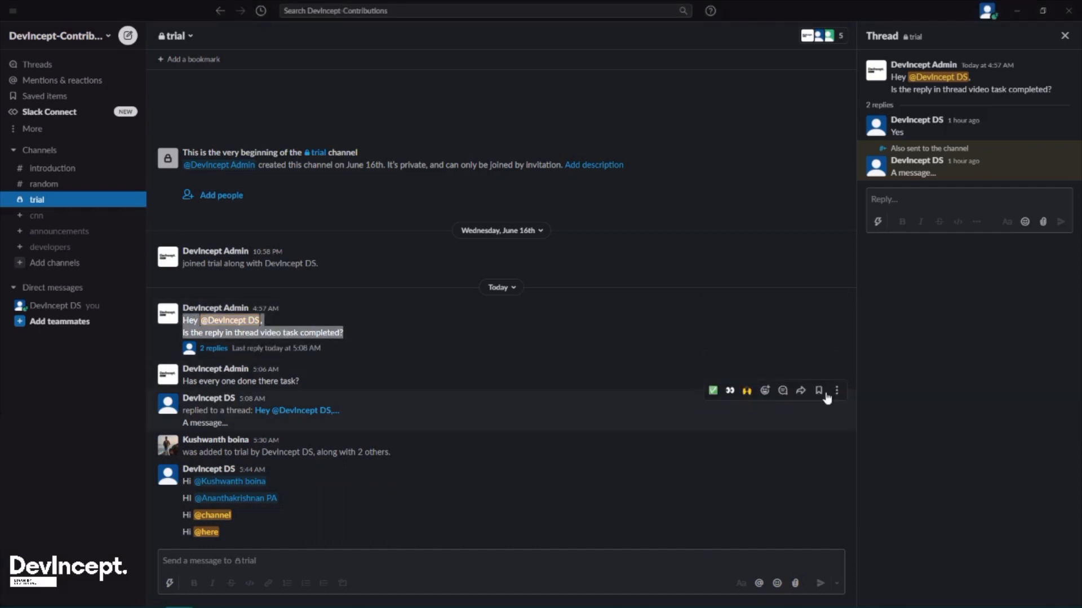
pyautogui.click(898, 365)
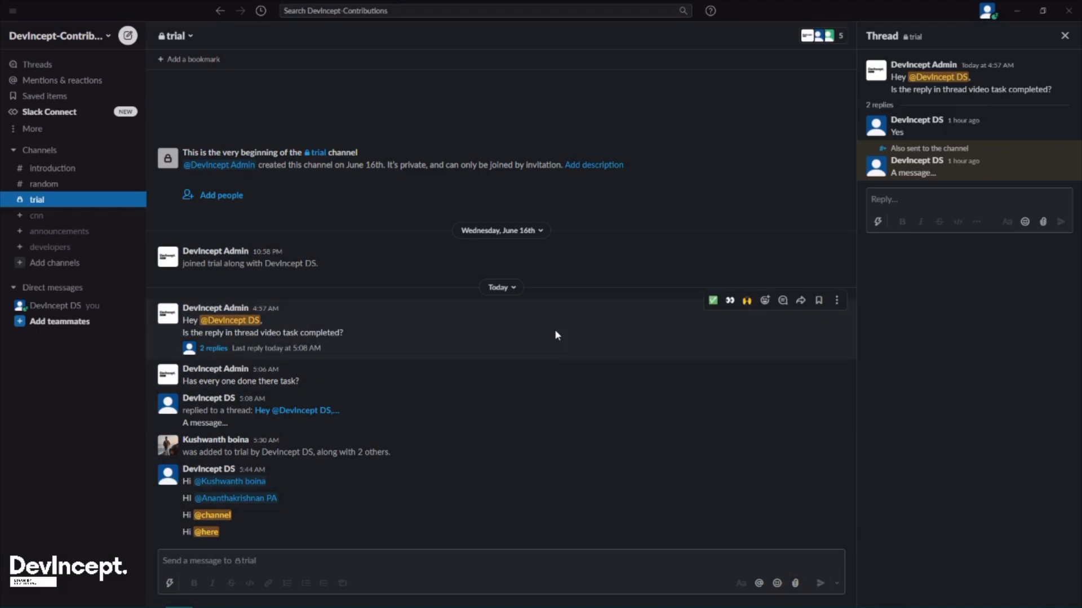
pyautogui.click(837, 300)
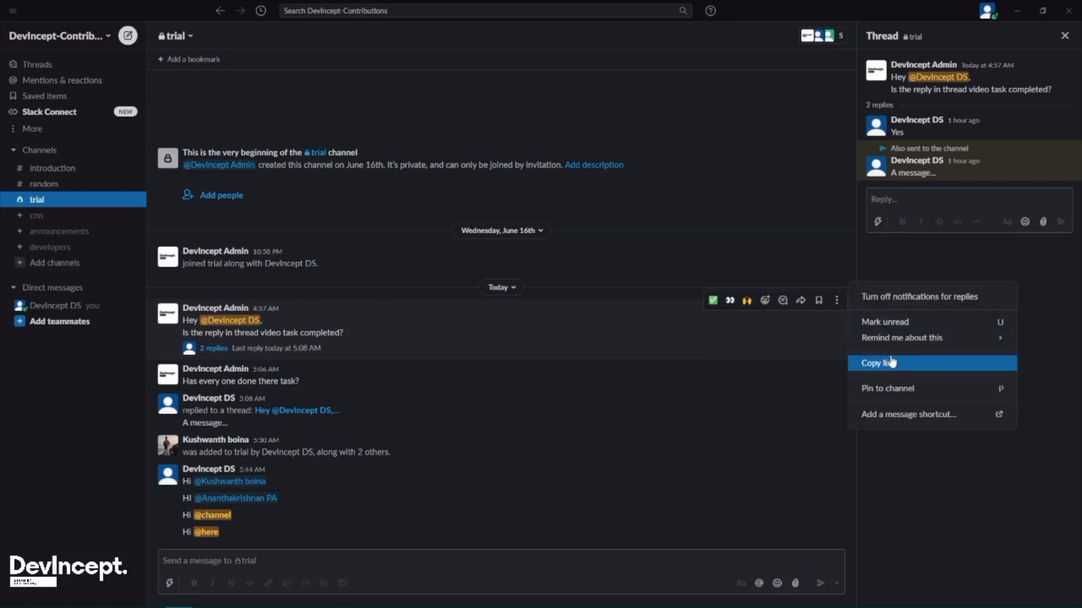
pyautogui.click(879, 389)
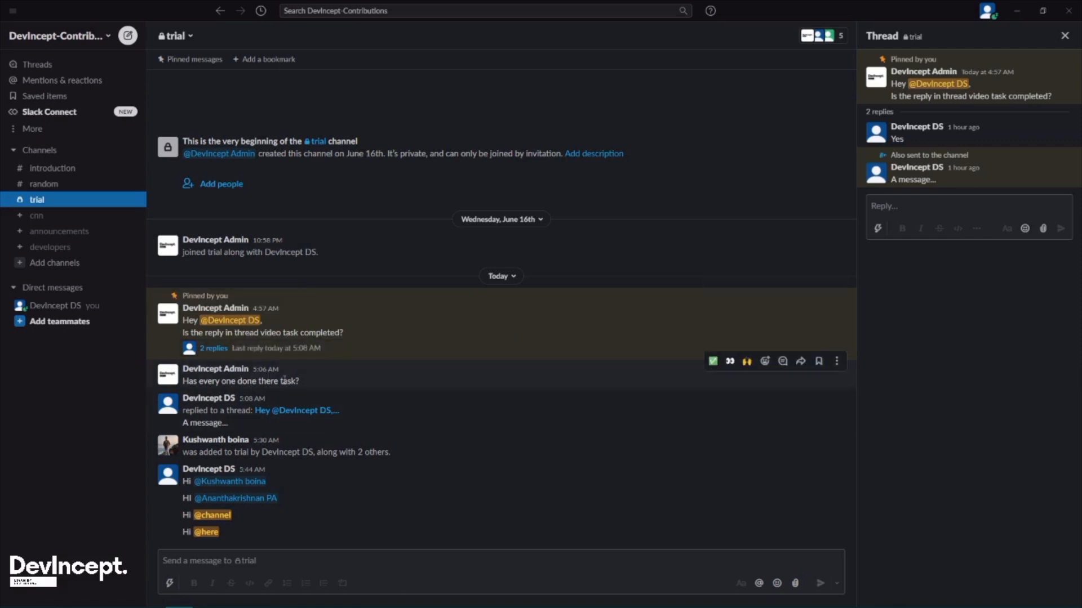
# Save the admin's message "Has every one done there task?" and open the list of saved items
pyautogui.click(819, 362)
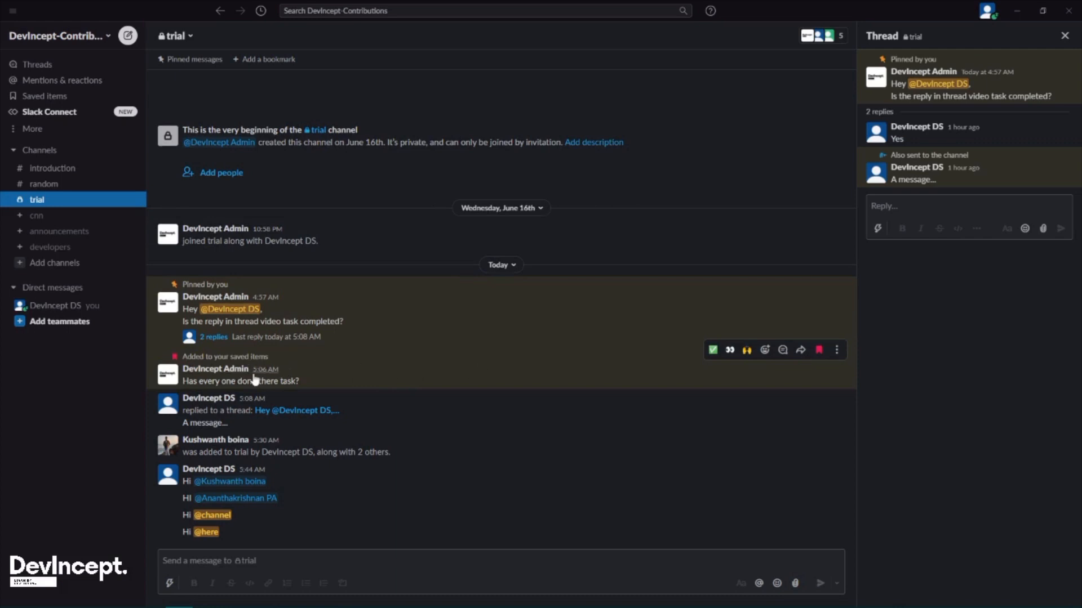
pyautogui.click(59, 99)
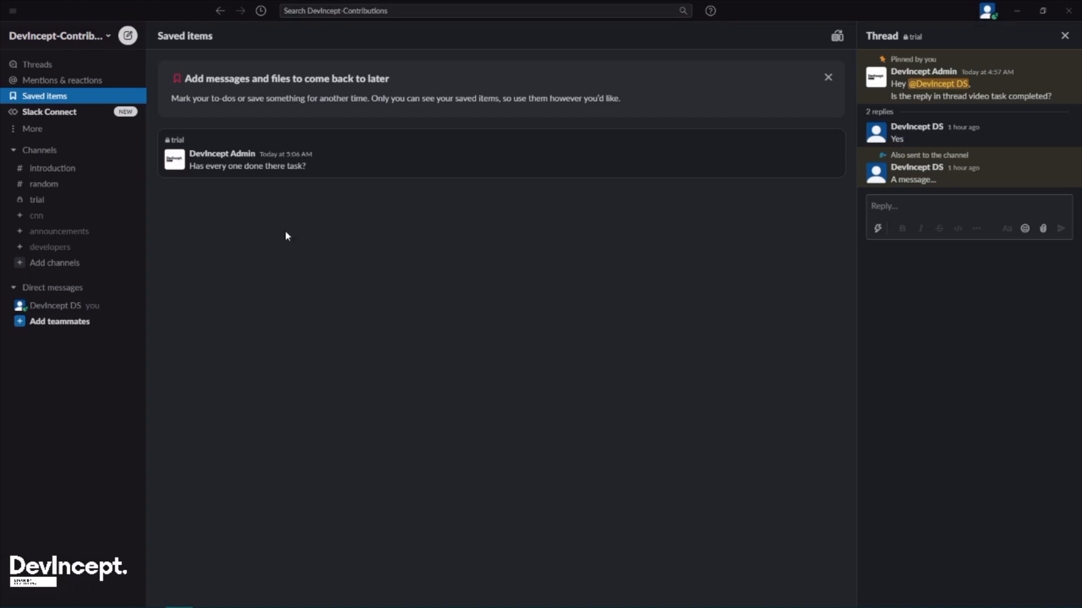
# Return to the trial channel with the quick switcher by looking up "trial"
pyautogui.hotkey('ctrl', 'k')
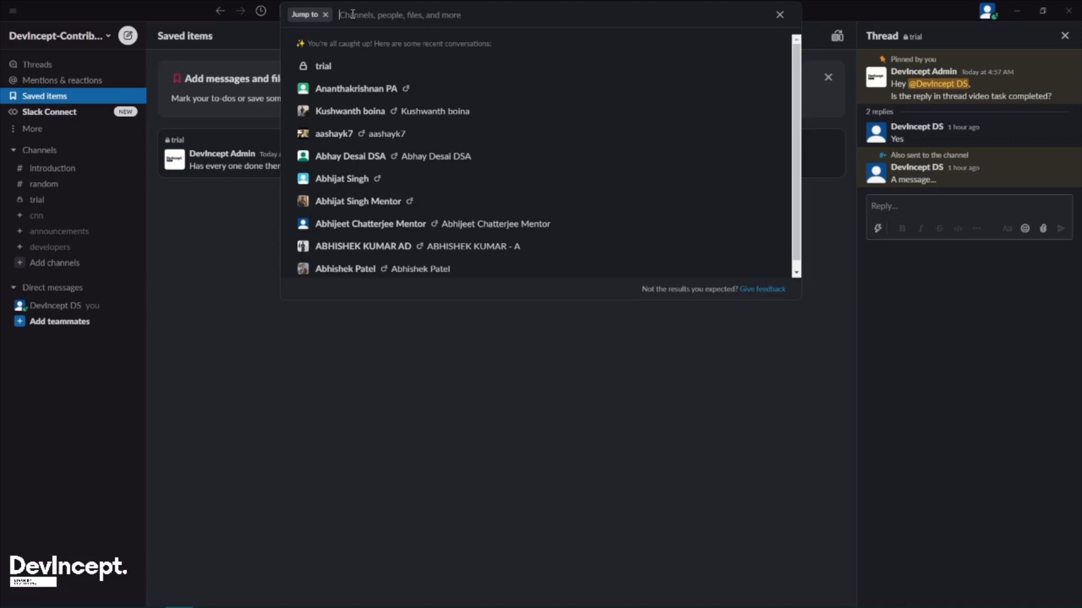
pyautogui.write('trial')
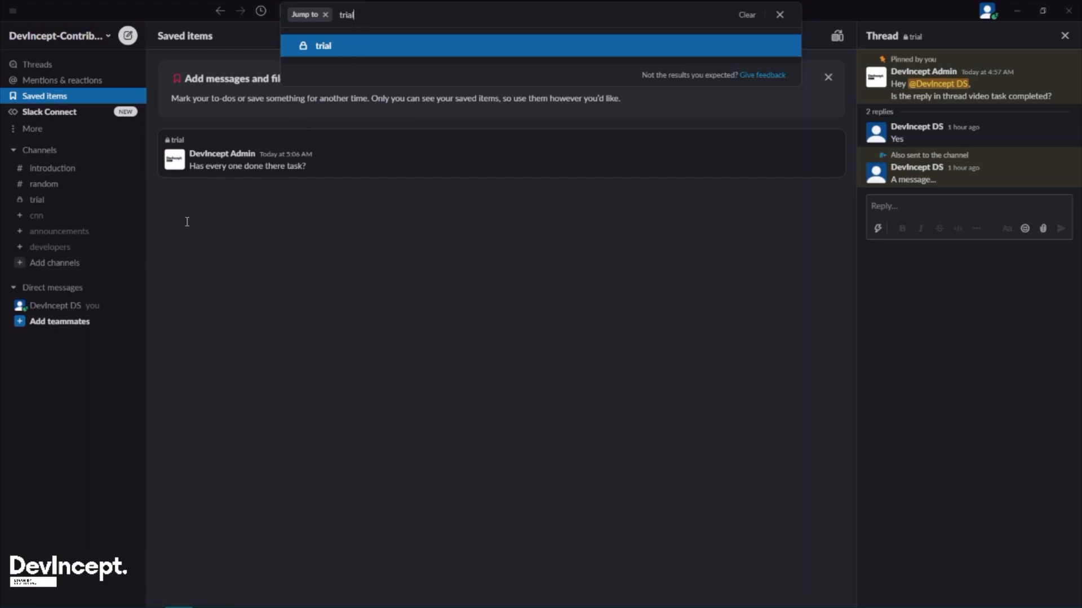
pyautogui.press('Return')
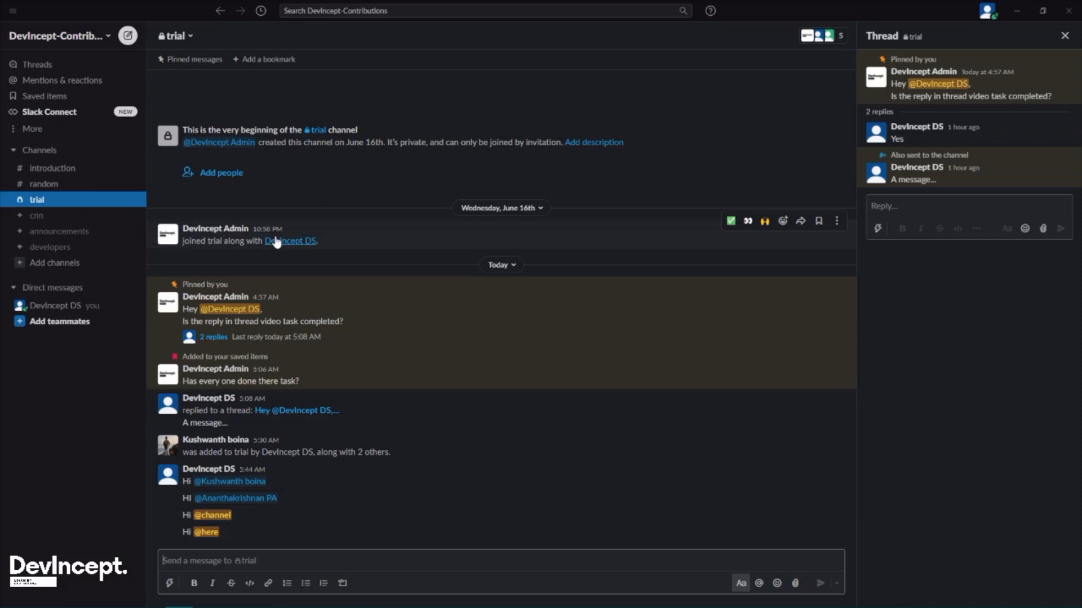
# Search the workspace for messages sent by one member, using the "from:" filter with the member's name
pyautogui.click(334, 12)
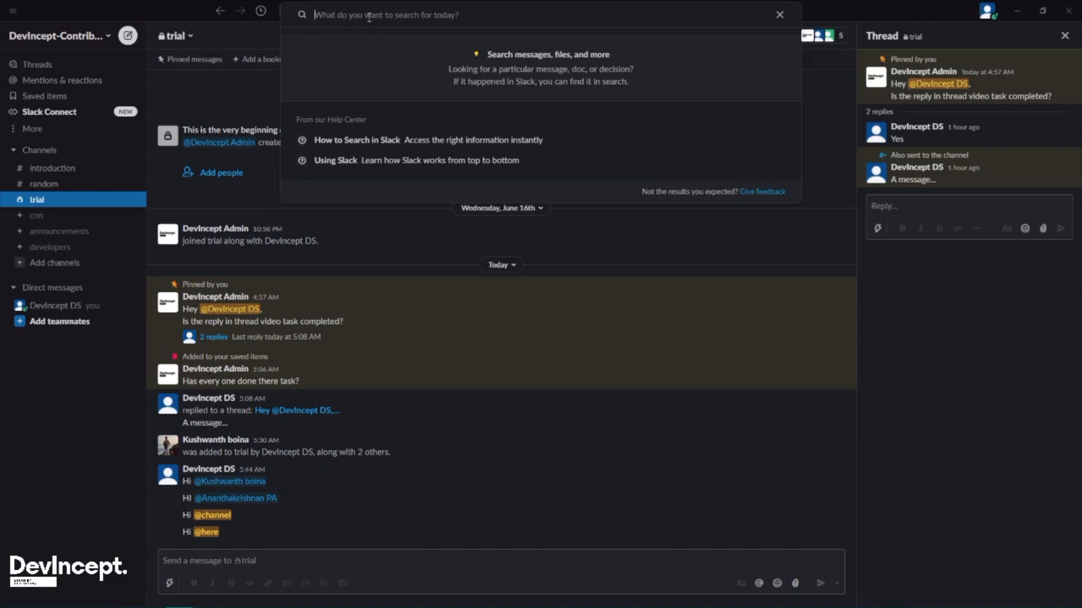
pyautogui.write('from')
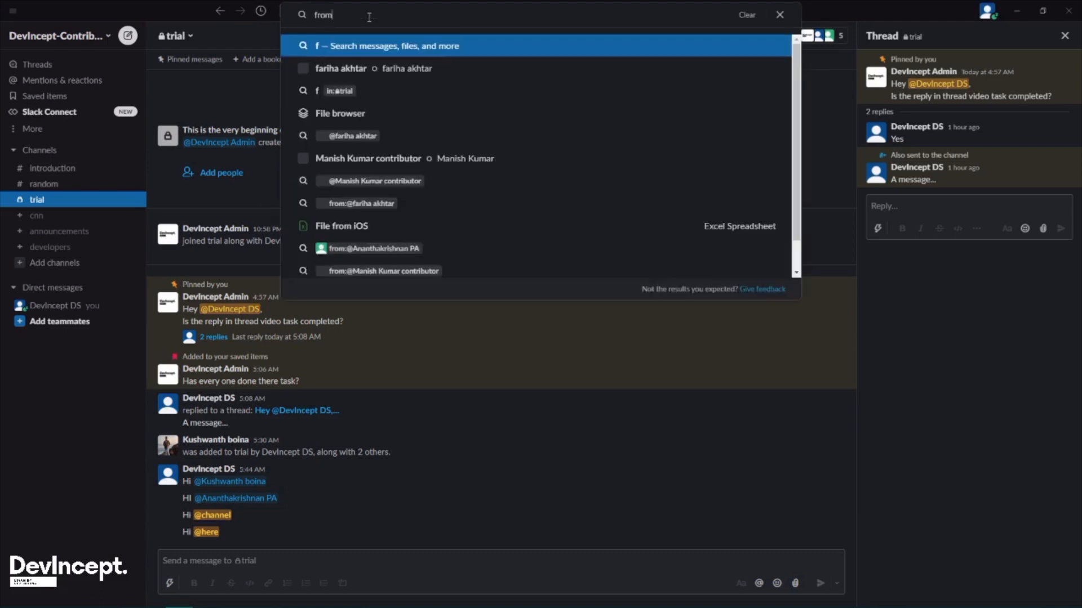
pyautogui.write(':')
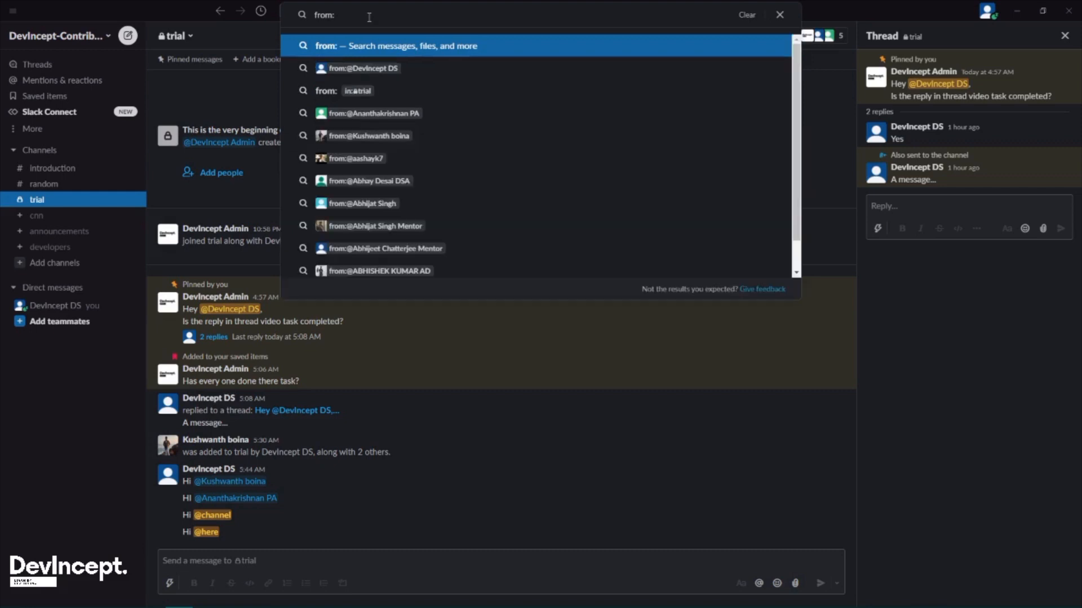
pyautogui.write('Ananth')
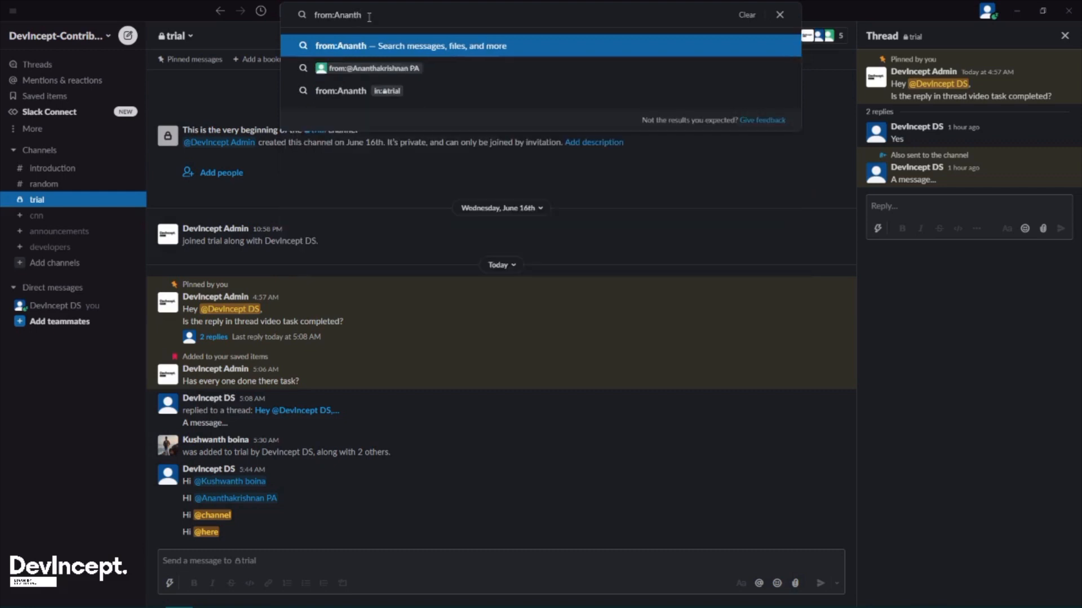
pyautogui.click(377, 71)
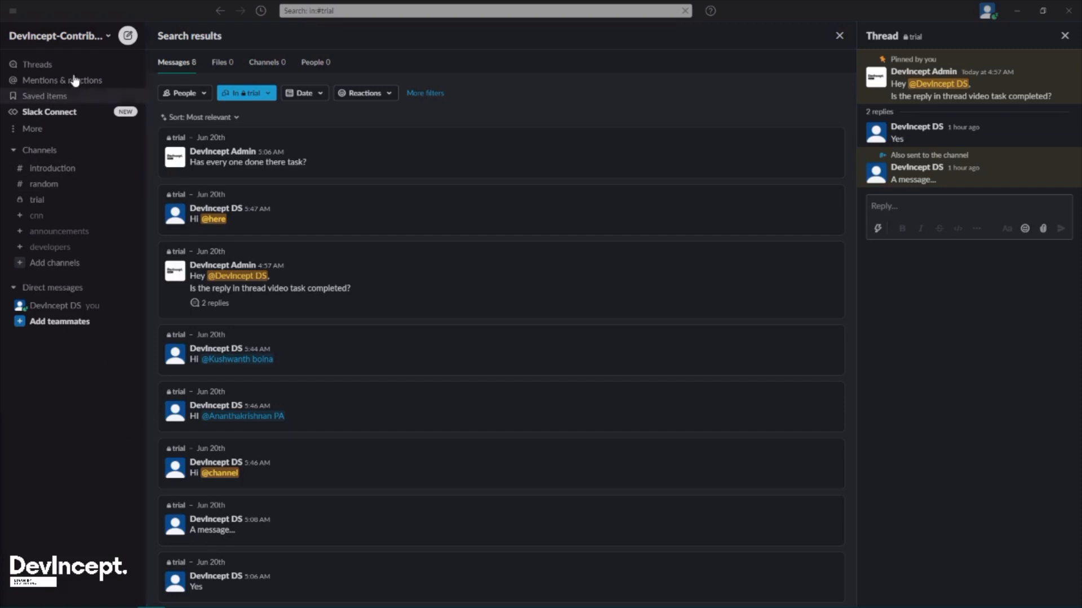
# Set the notification keywords to "Machine Learning, ML" in the workspace preferences and review the notification schedule
pyautogui.click(99, 36)
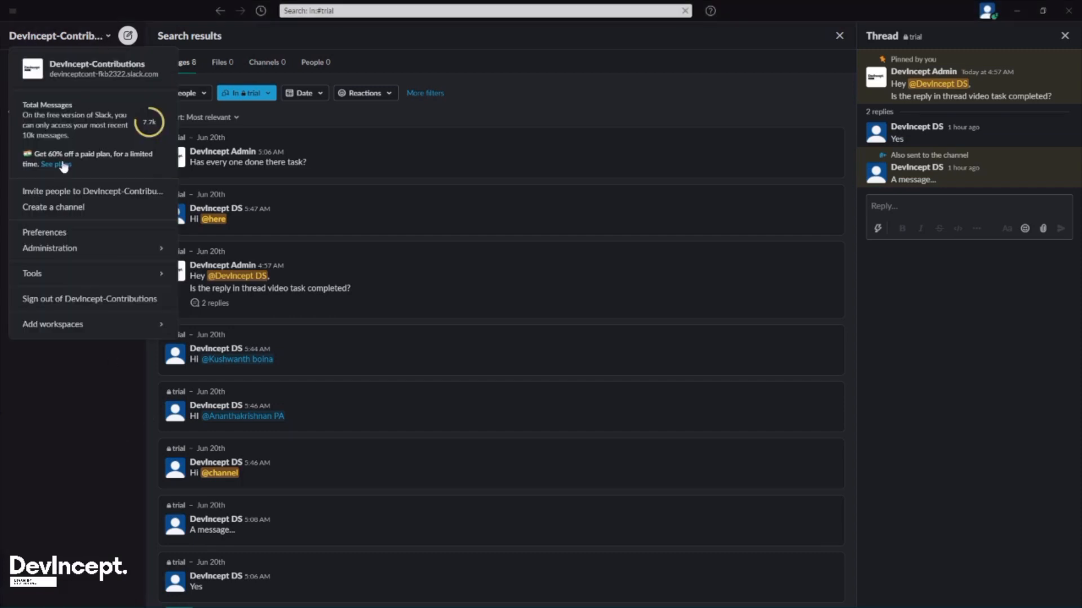
pyautogui.click(70, 234)
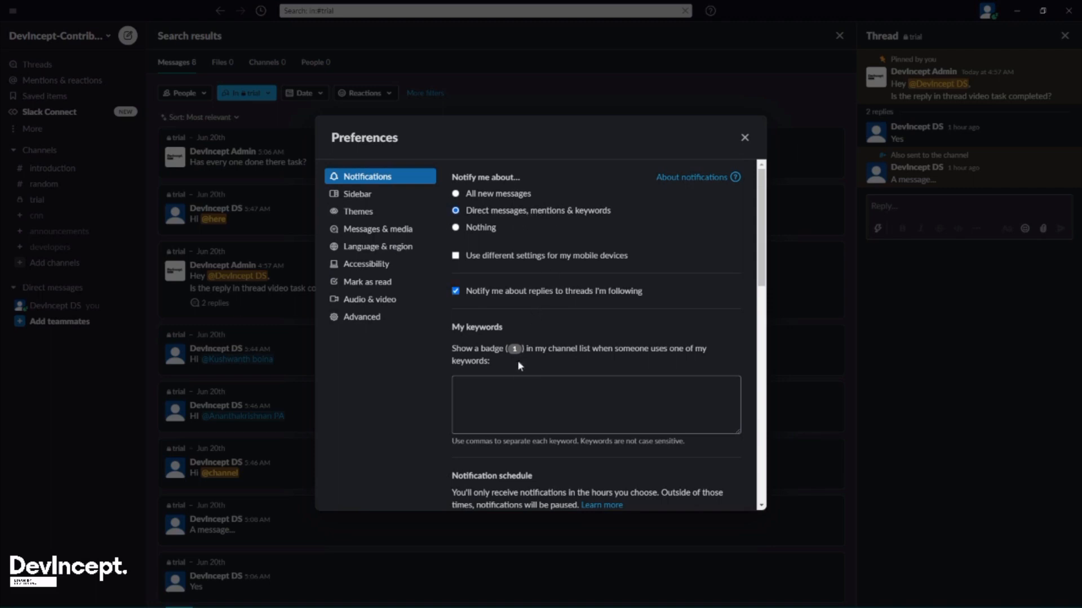
pyautogui.click(513, 387)
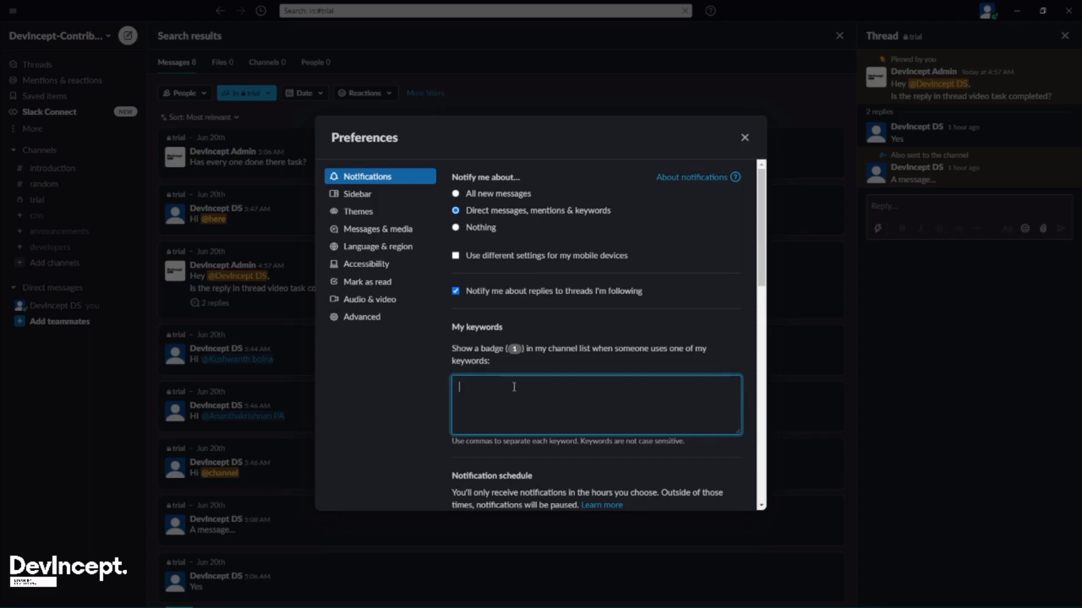
pyautogui.write('Machine Learning, ML')
pyautogui.scroll(-3, 556, 395)
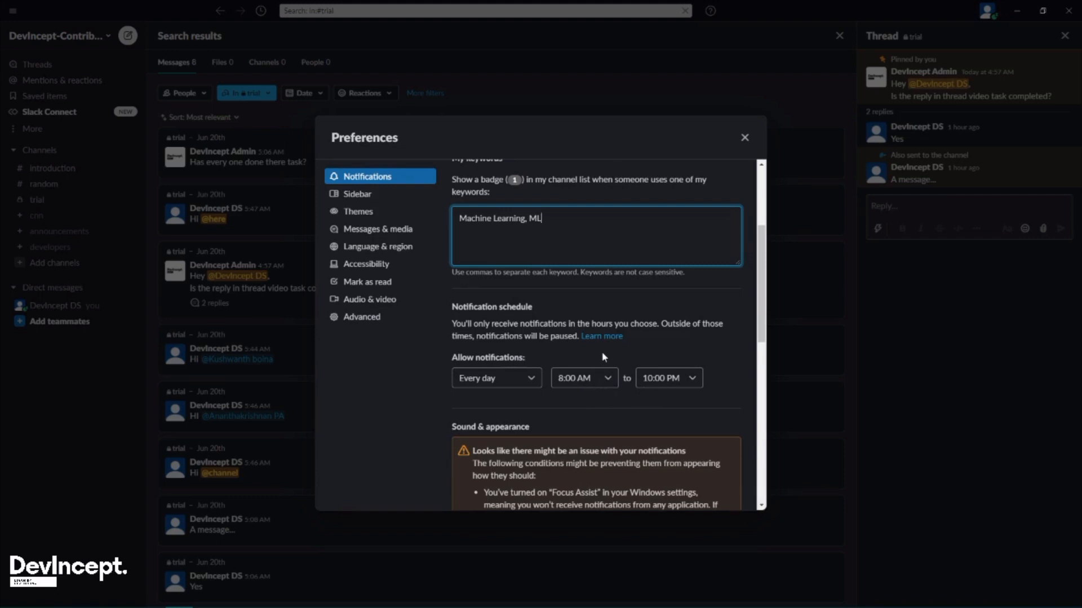
pyautogui.scroll(2, 601, 355)
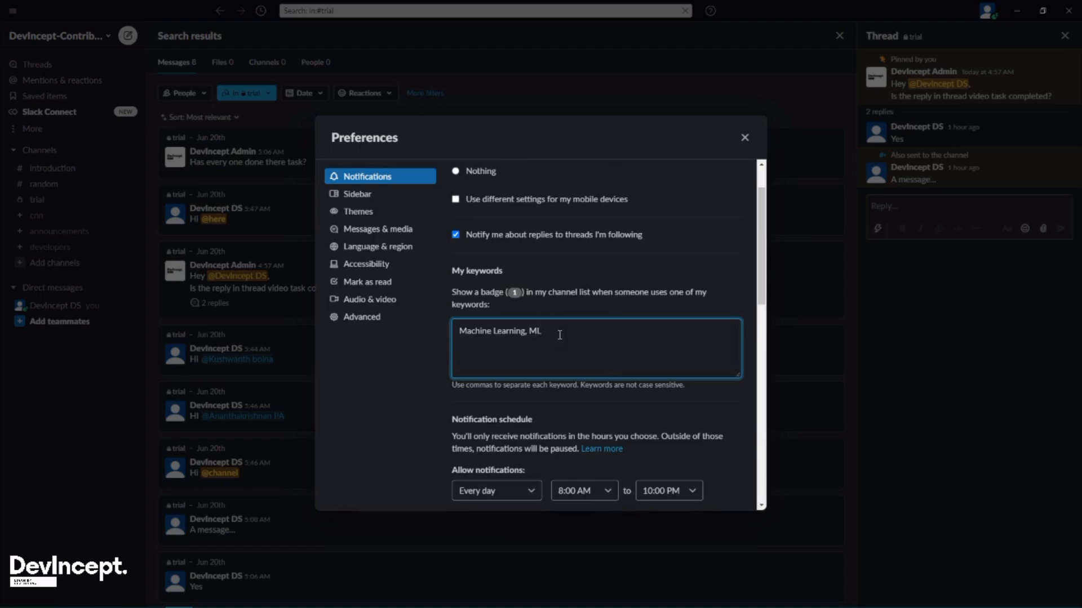
pyautogui.moveTo(560, 334); pyautogui.dragTo(460, 326)
pyautogui.click(426, 339)
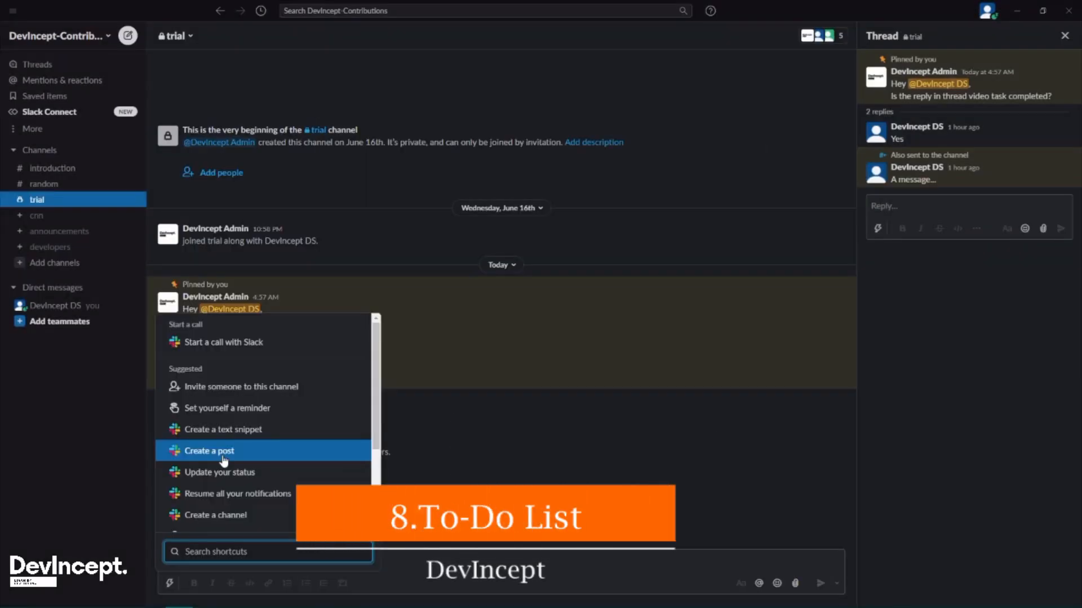
# Create a post titled "Day 1 tasks" with the lines "Task 1" and "Task 2"
pyautogui.click(224, 457)
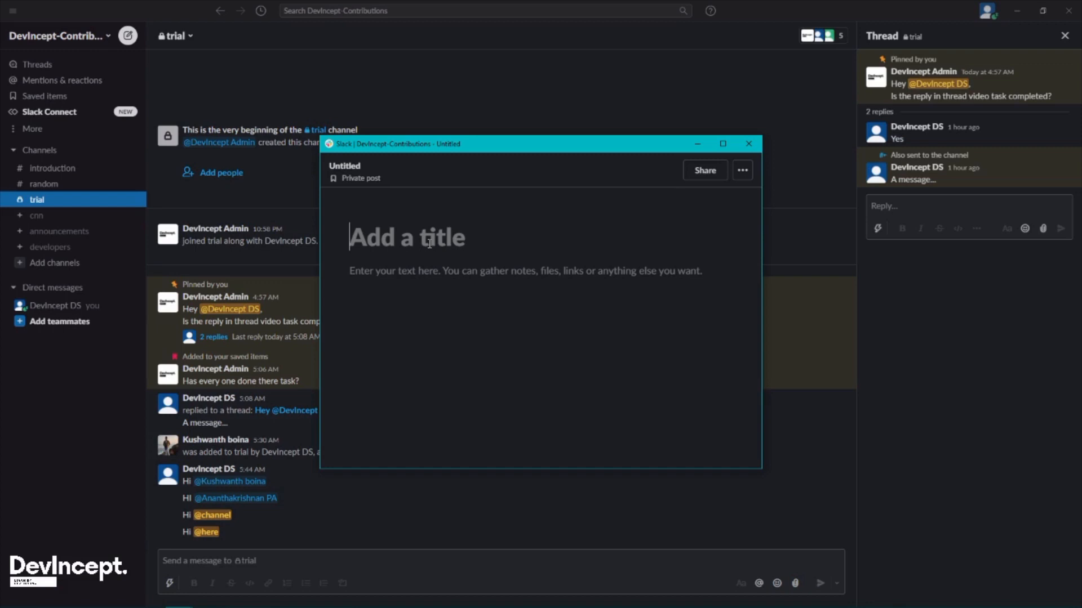
pyautogui.write('Day ')
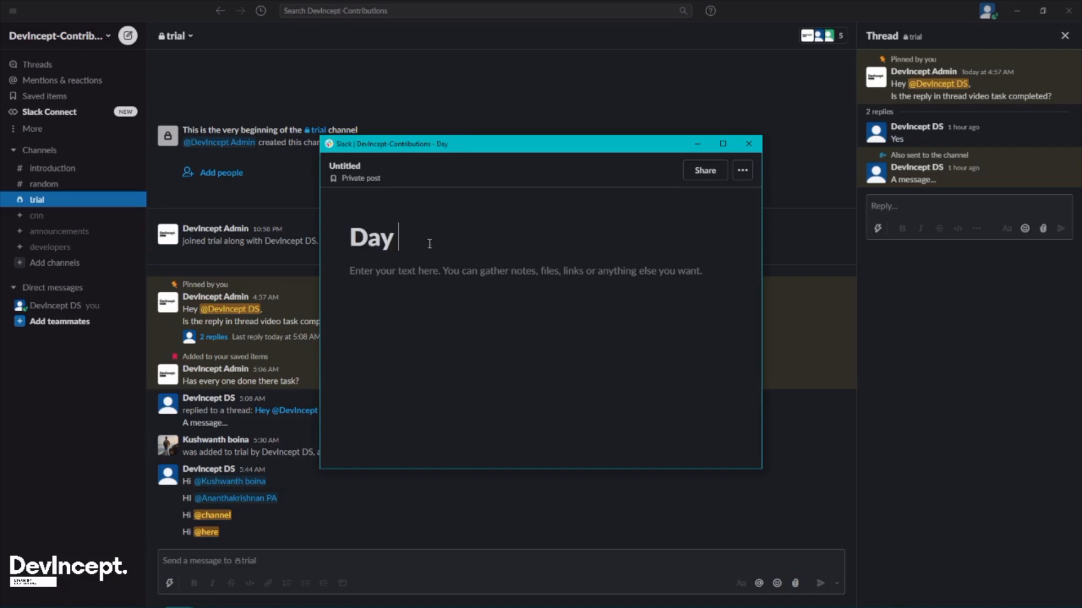
pyautogui.write('1 tasks')
pyautogui.press('Return')
pyautogui.write('Task 1')
pyautogui.press('Return')
pyautogui.write('Task 2')
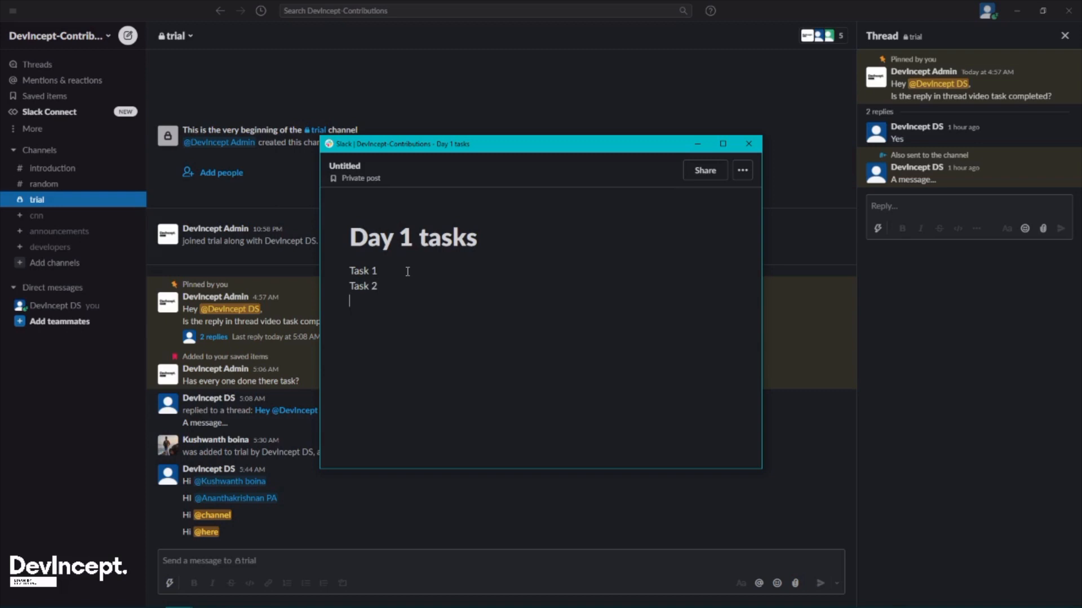
# Format the Task 1 and Task 2 lines of the post as checklist items
pyautogui.moveTo(377, 271); pyautogui.dragTo(348, 270)
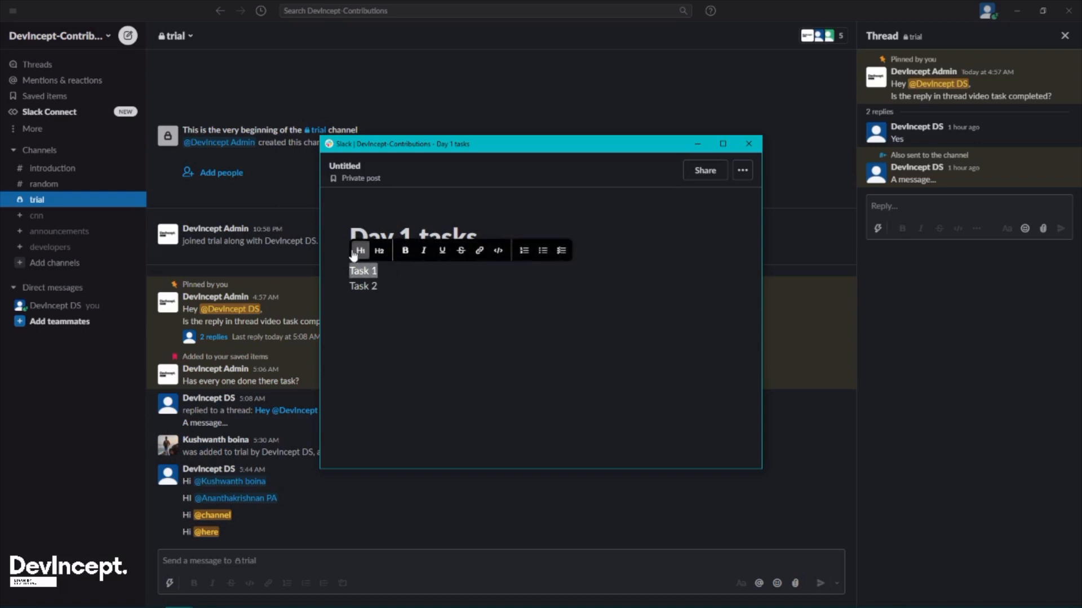
pyautogui.click(405, 250)
pyautogui.click(560, 252)
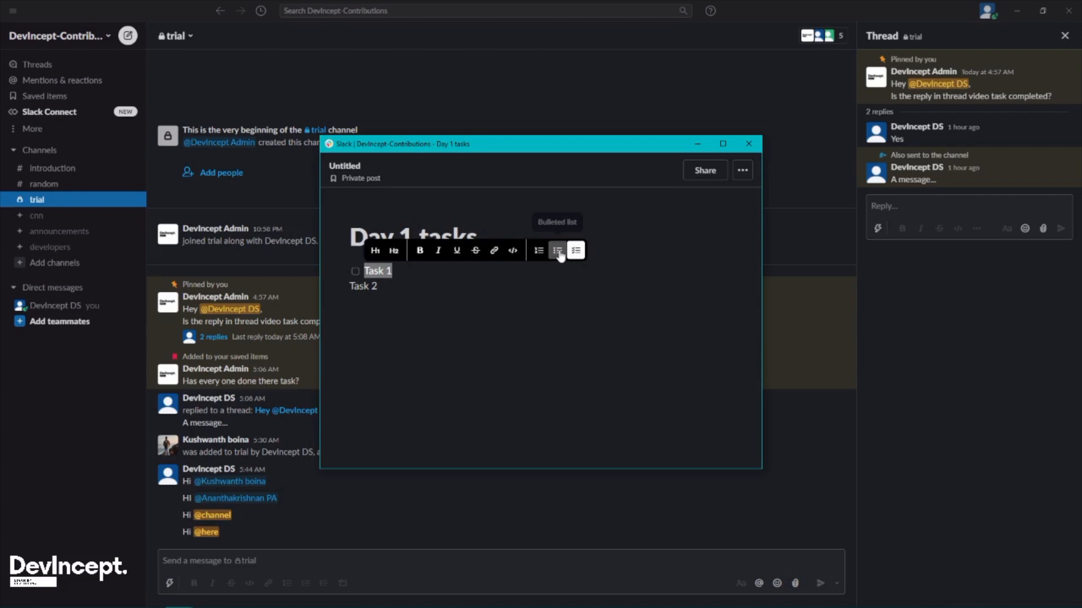
pyautogui.click(381, 287)
pyautogui.moveTo(382, 286); pyautogui.dragTo(345, 286)
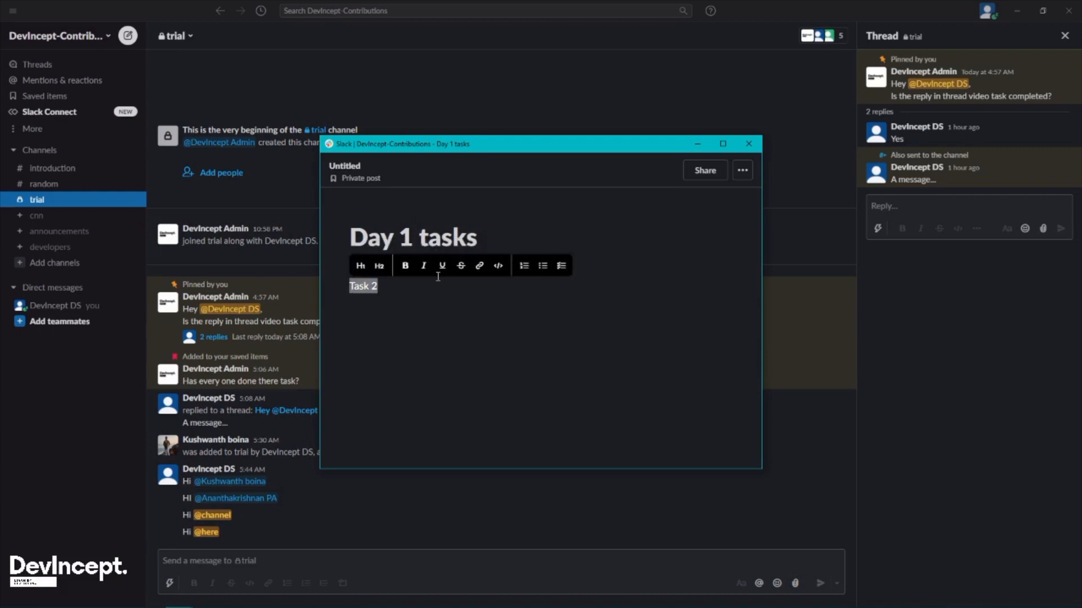
pyautogui.click(560, 265)
pyautogui.click(503, 318)
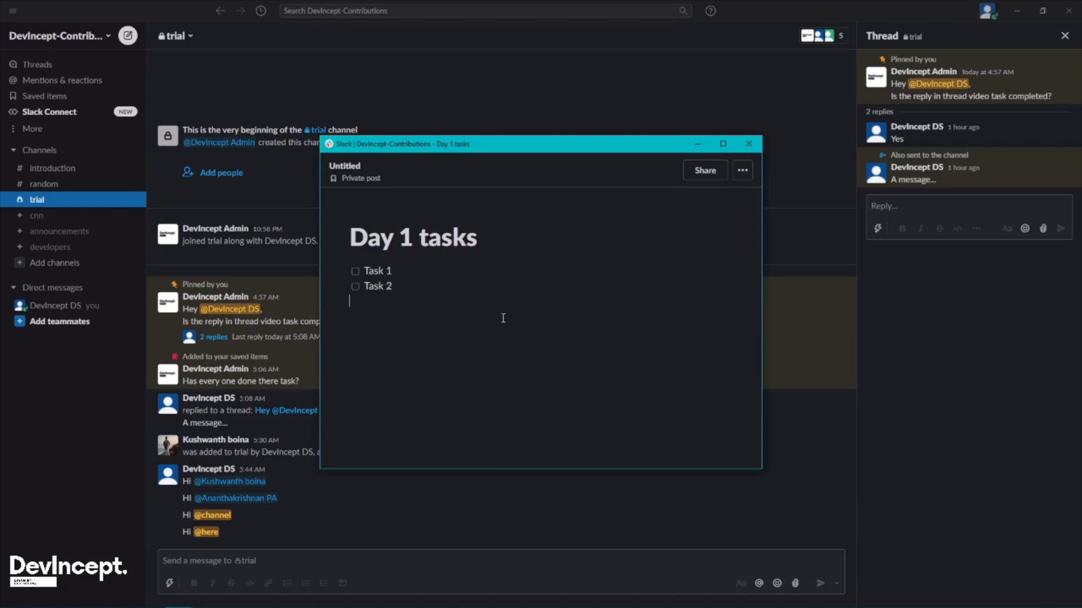
# Share the post in the trial channel, letting others edit it, with the comment "Day 1 tasks to do list."
pyautogui.click(702, 176)
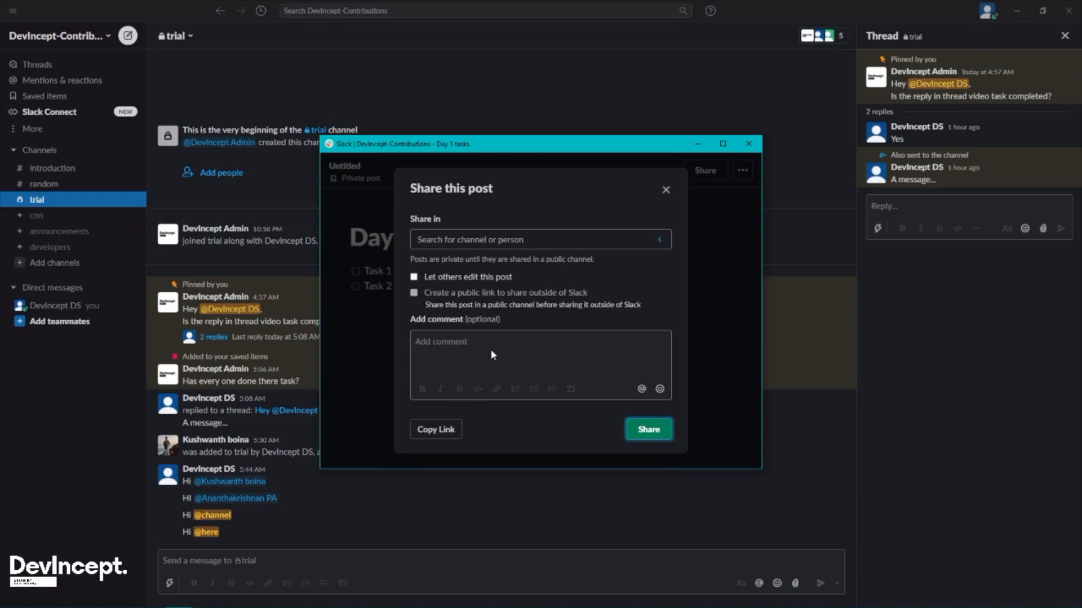
pyautogui.click(571, 246)
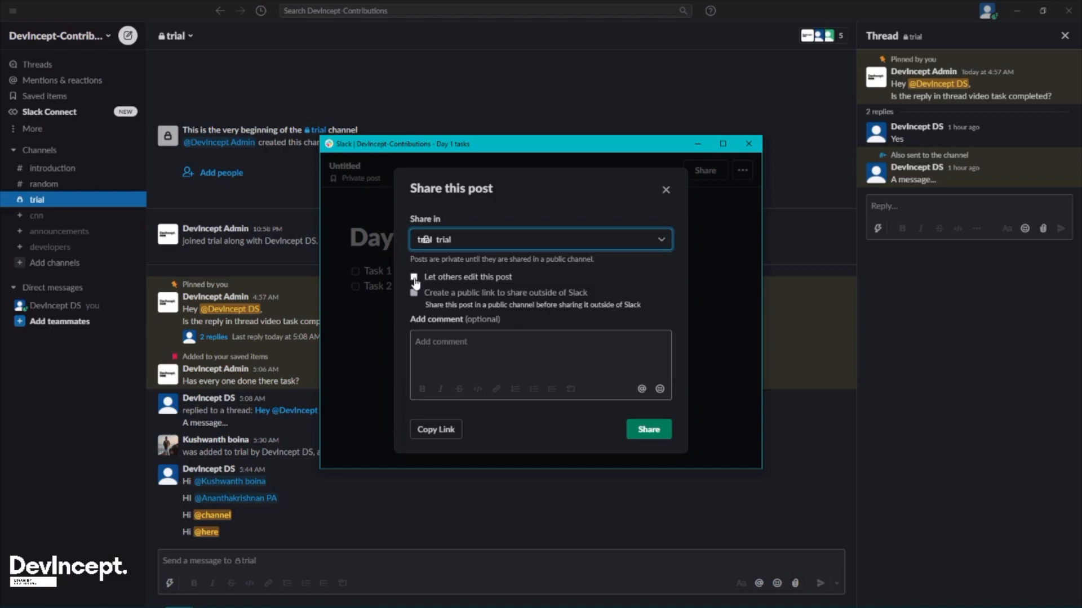
pyautogui.click(414, 278)
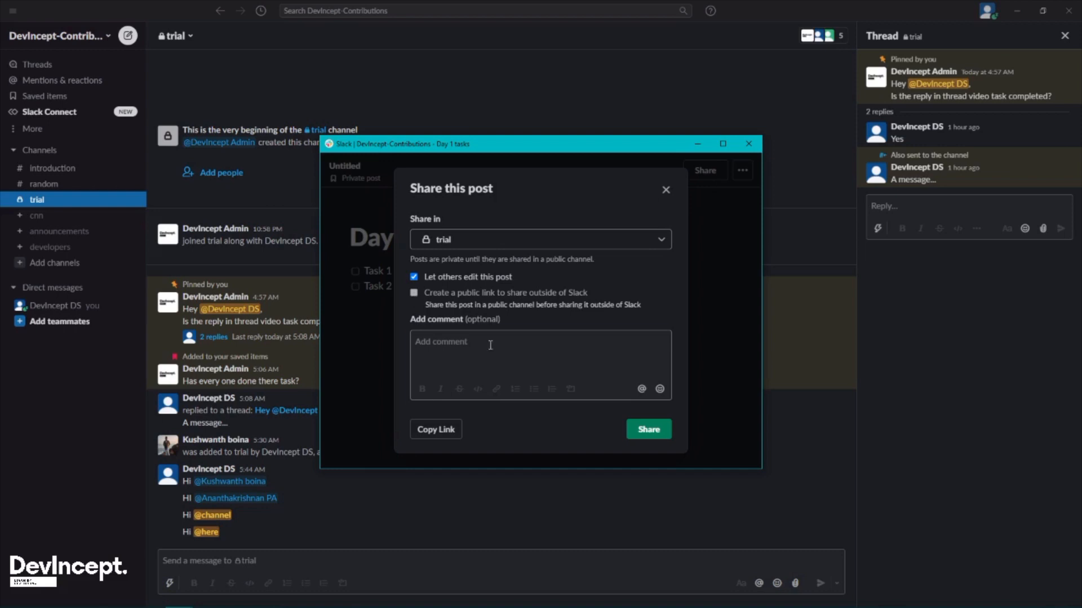
pyautogui.click(433, 348)
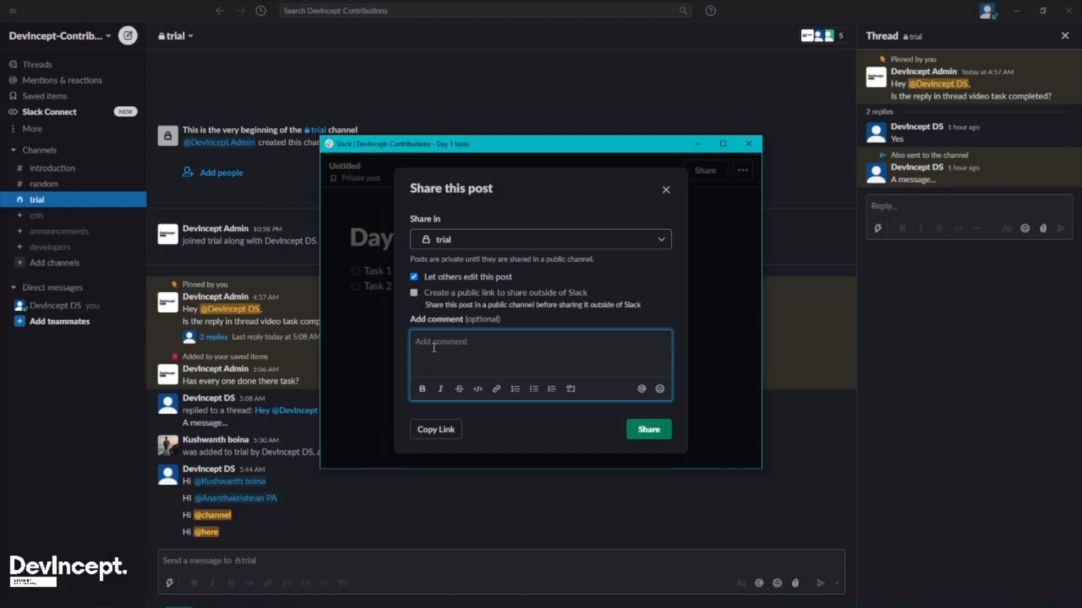
pyautogui.write('Day 1 tasks to do list.')
pyautogui.click(647, 431)
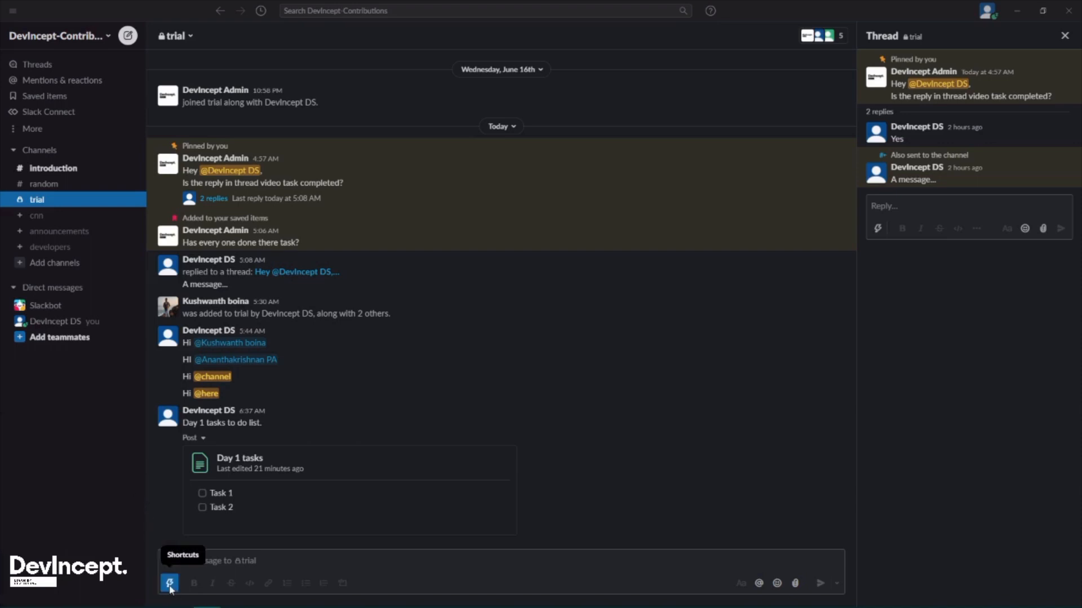
# Create a personal reminder for today at 7:00 AM with the description "to delete this channel"
pyautogui.click(169, 584)
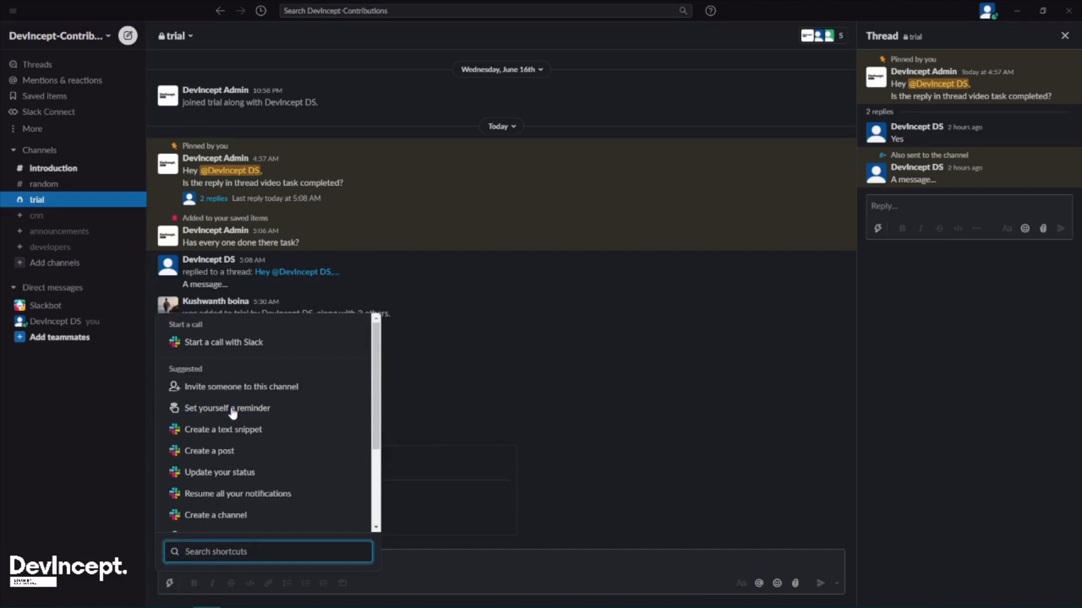
pyautogui.click(231, 409)
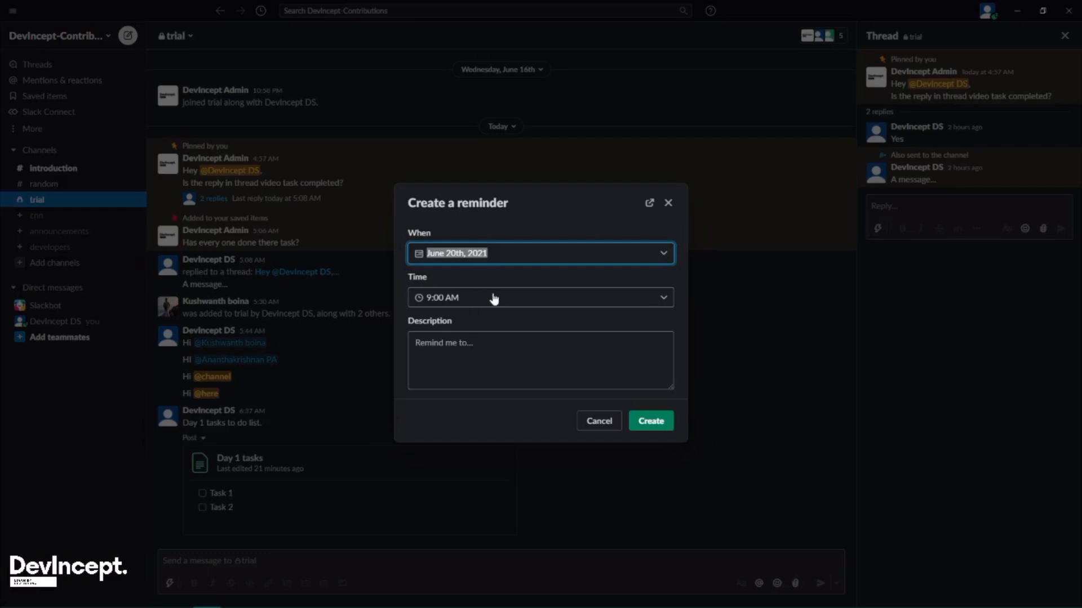
pyautogui.click(450, 346)
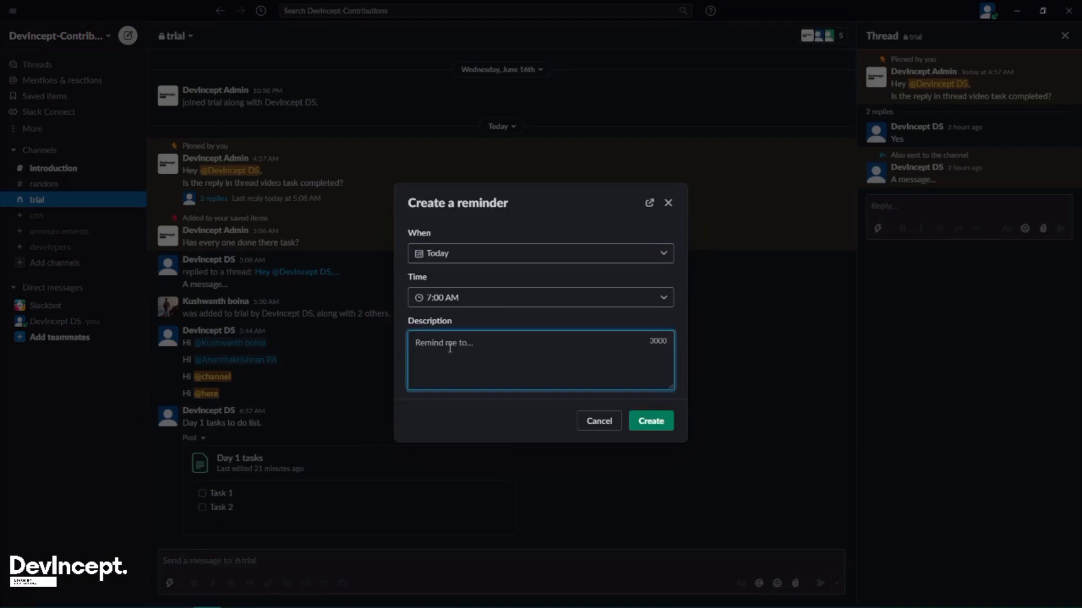
pyautogui.write('to delete this channel')
pyautogui.press('Return')
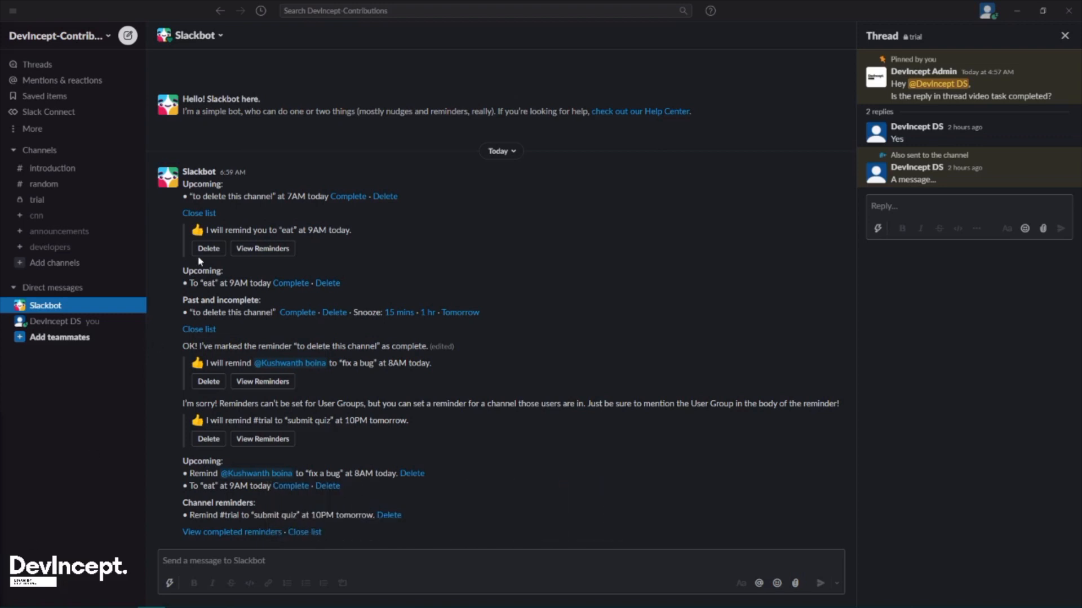
# Open the DevIncept-Contributions workspace customization page in the browser, showing the Slackbot responses
pyautogui.click(108, 36)
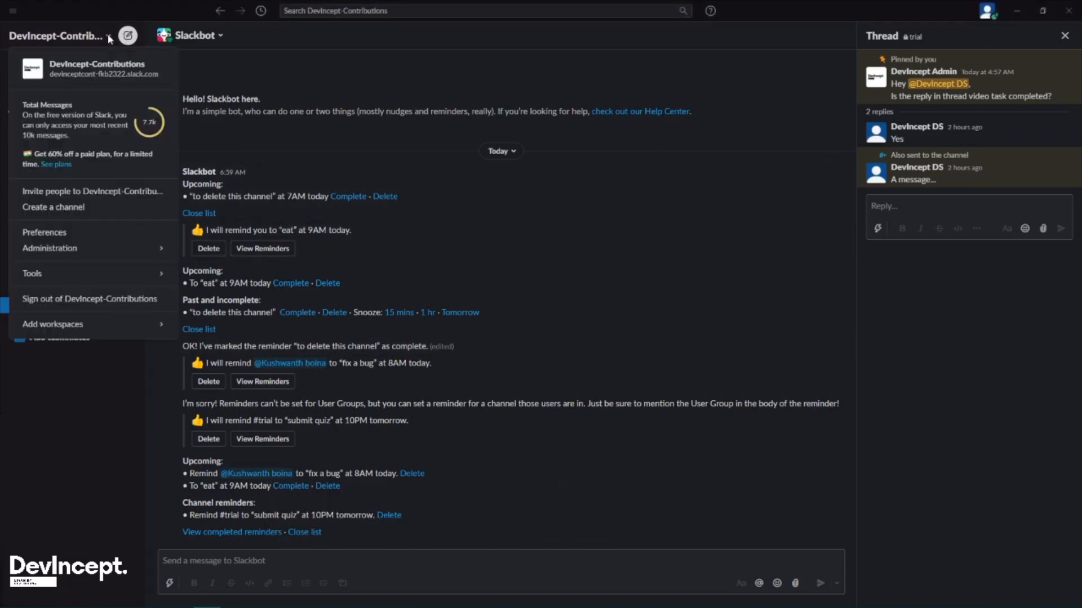
pyautogui.moveTo(76, 250)
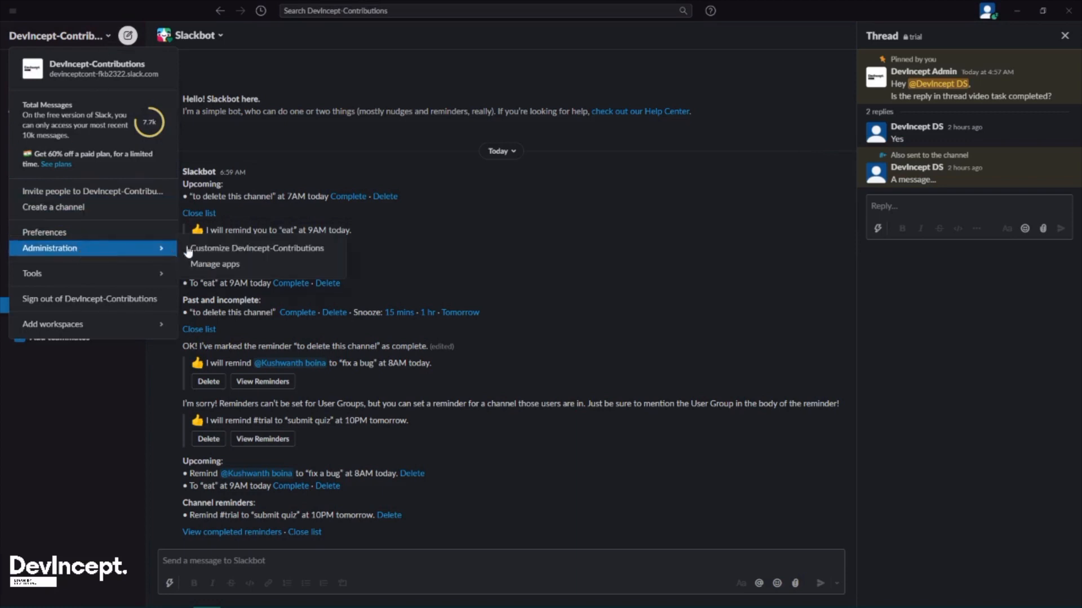
pyautogui.click(288, 249)
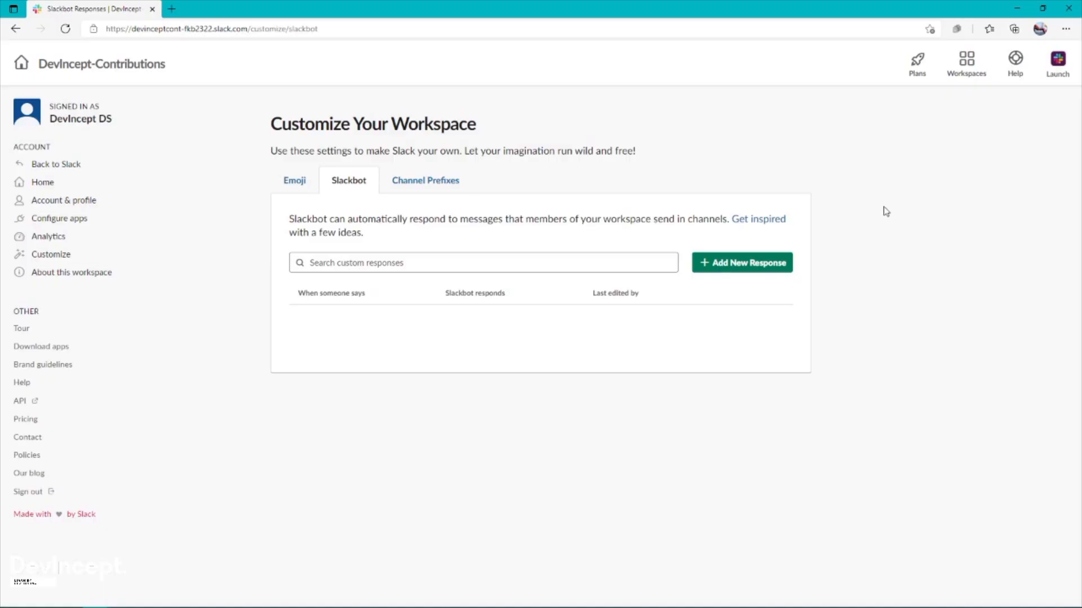
# Add a Slackbot response "Hi, Welcome to DevIncept!!" for the phrases "Hello, hi, Hi everyone" and save it
pyautogui.click(714, 265)
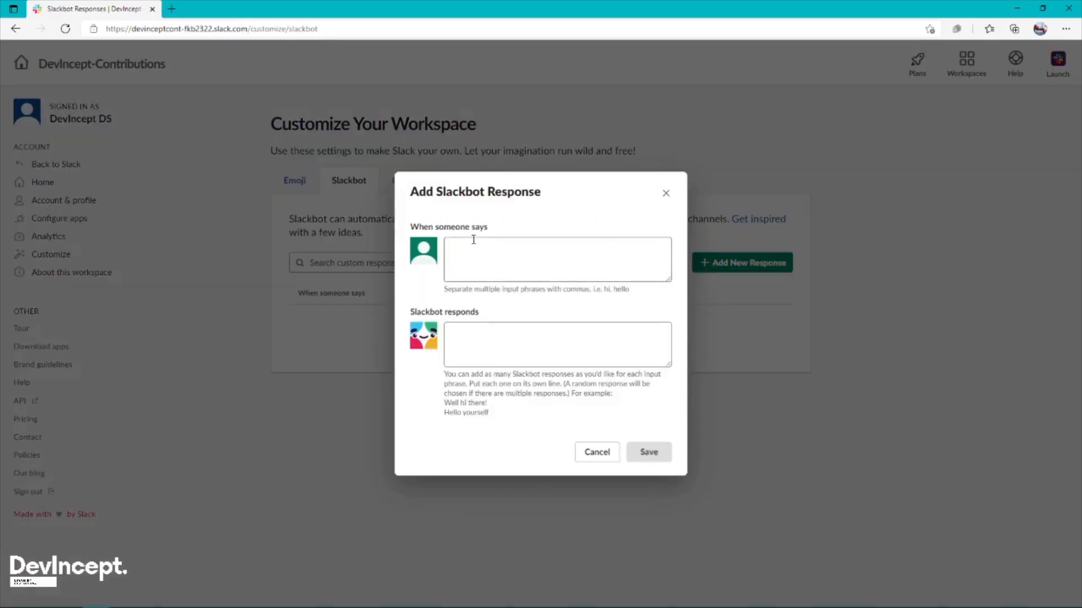
pyautogui.click(473, 248)
pyautogui.write('Hel')
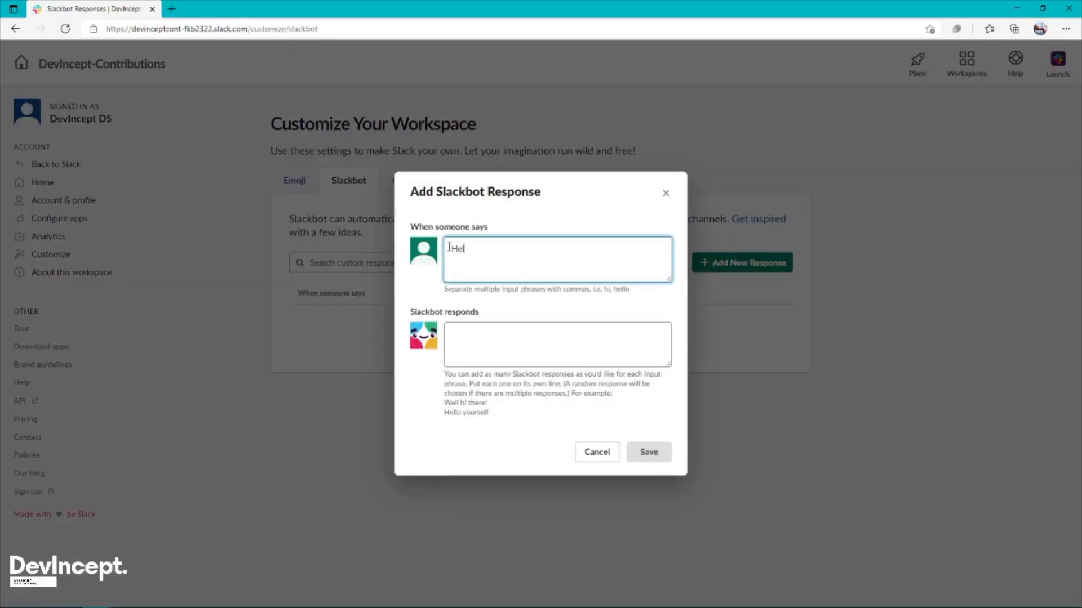
pyautogui.write('lo')
pyautogui.click(530, 348)
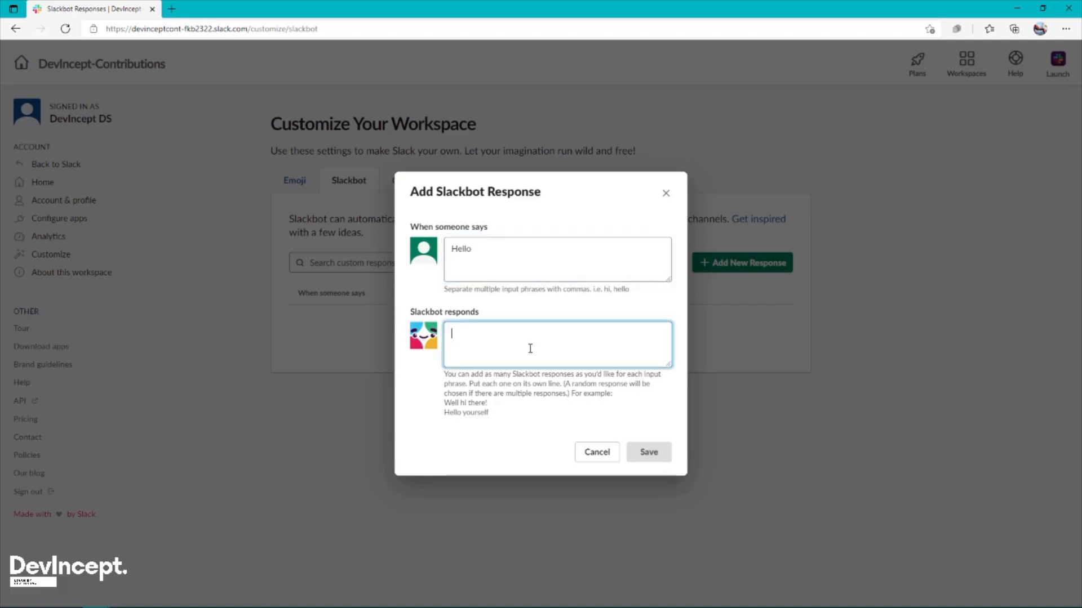
pyautogui.write('Hi, Welcome to DevIncept!!')
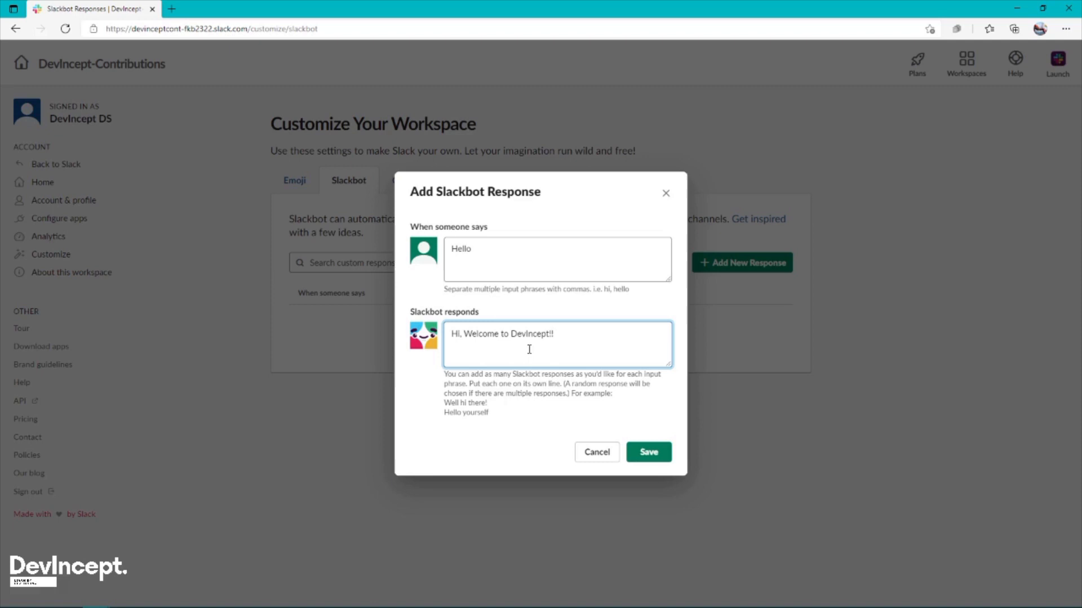
pyautogui.click(513, 249)
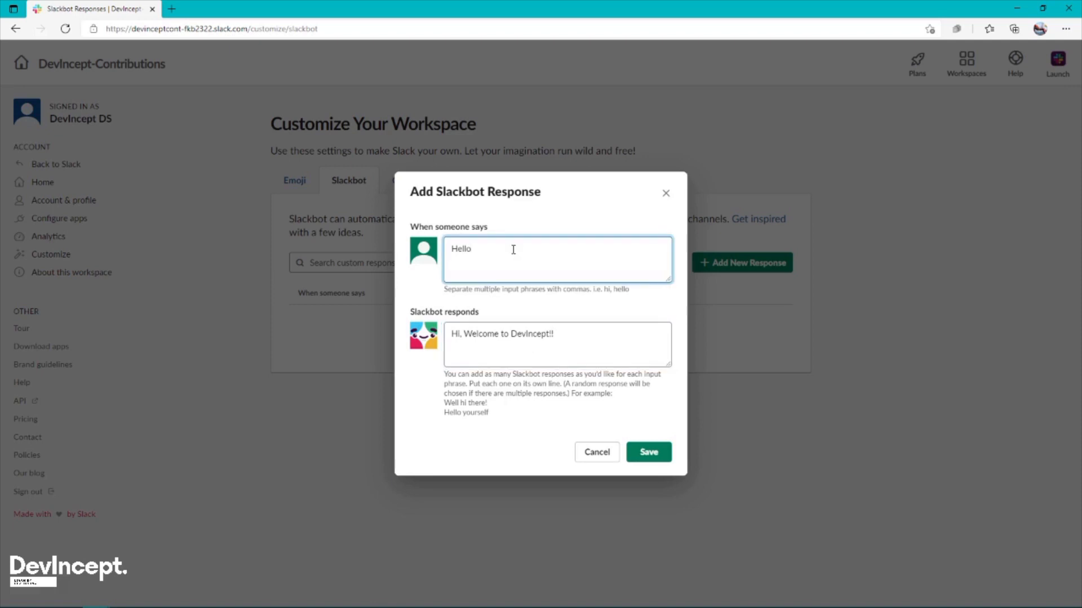
pyautogui.write(', hi, Hi everyone')
pyautogui.click(652, 462)
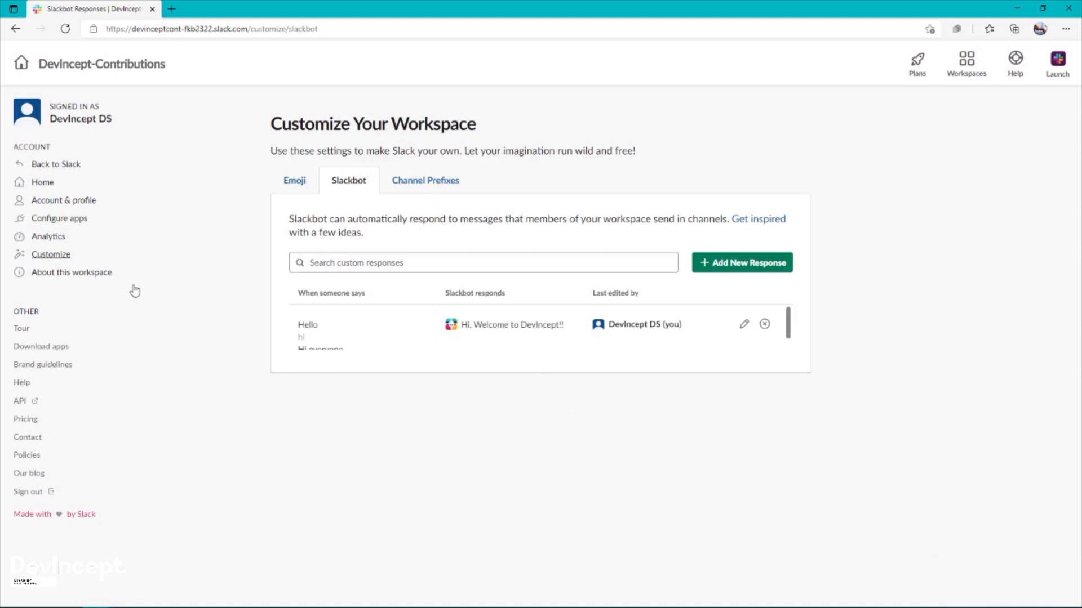
# Close the browser page and send "Hi everyone!" in Slack's random channel to test the automatic response
pyautogui.click(1071, 14)
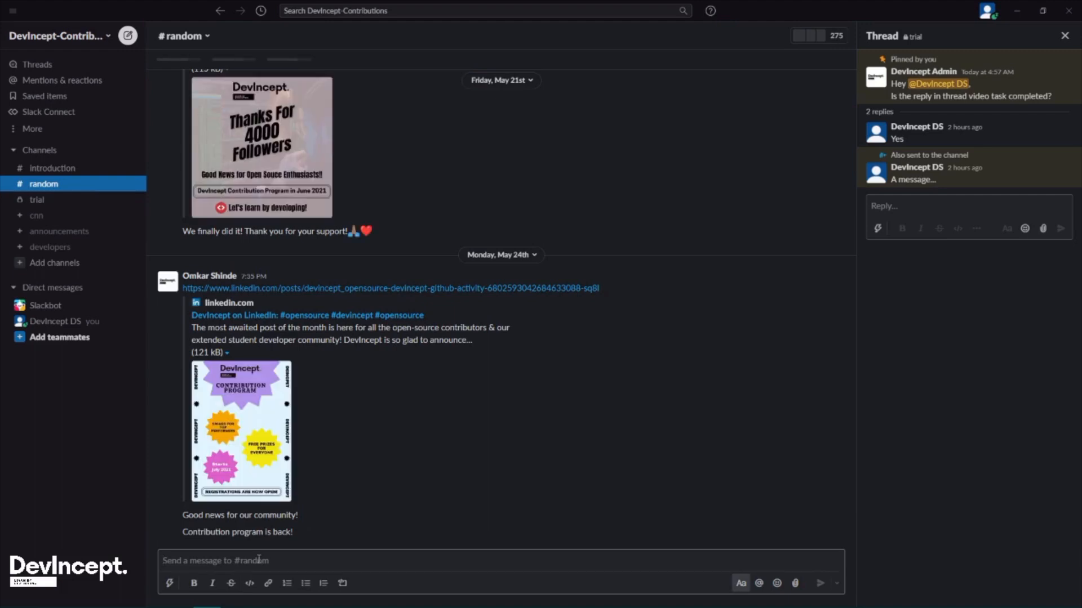
pyautogui.write('Hi everyone!')
pyautogui.press('Return')
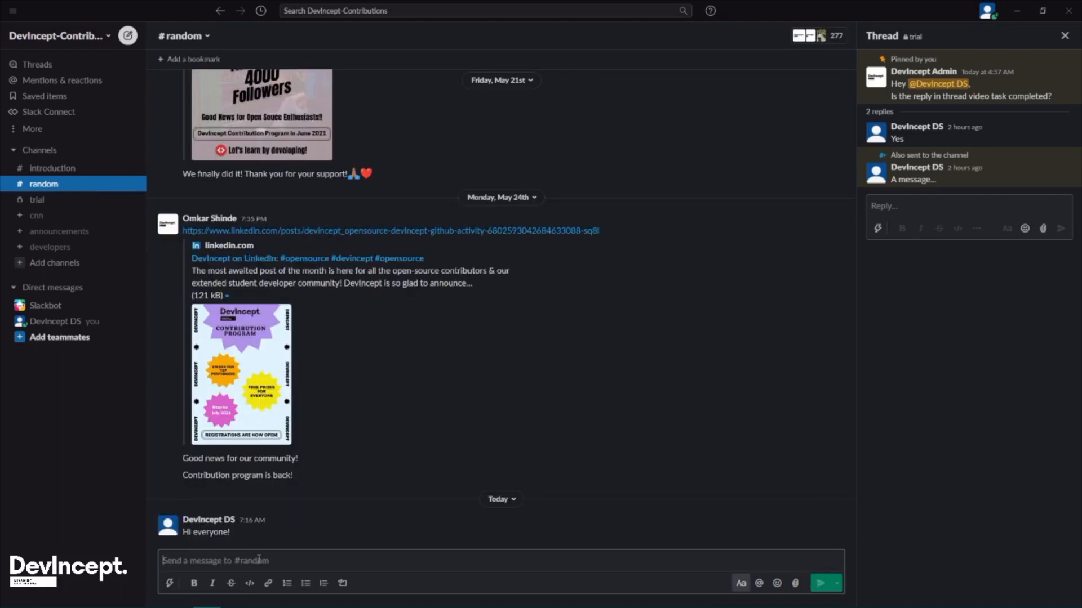